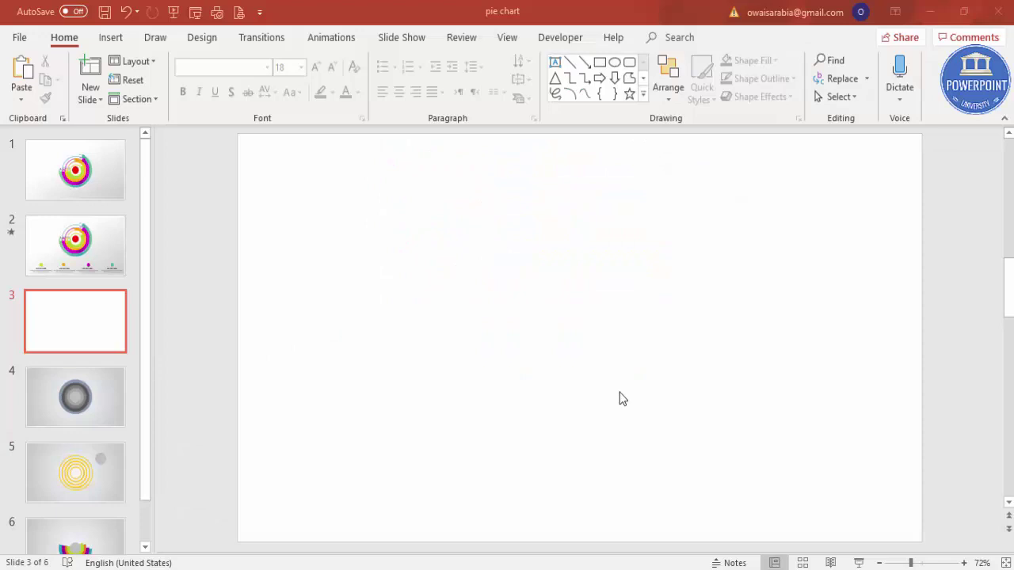
- Turn on the slide guides and draw an oval on the slide
click(514, 45)
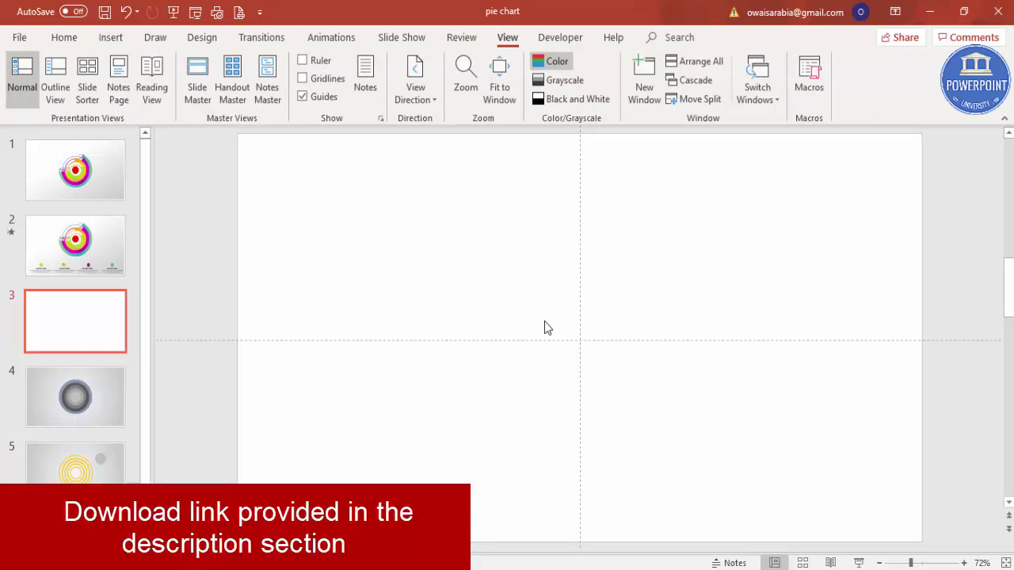
click(111, 38)
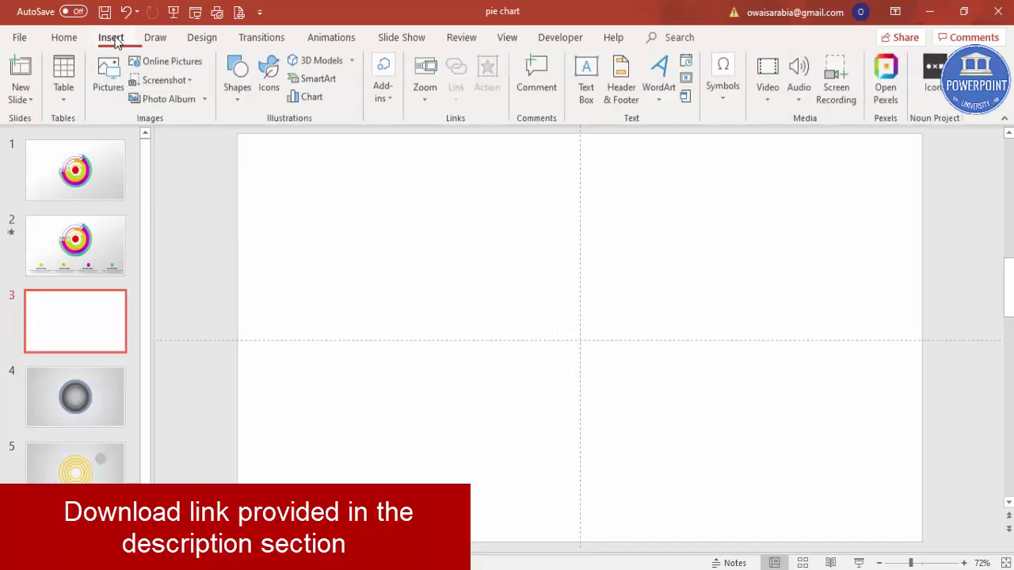
click(237, 87)
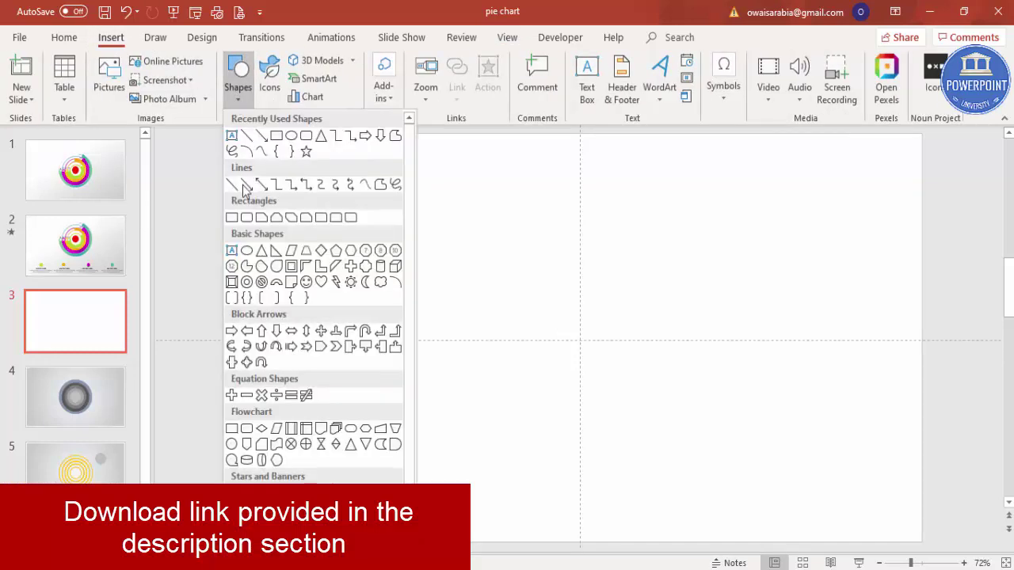
click(247, 266)
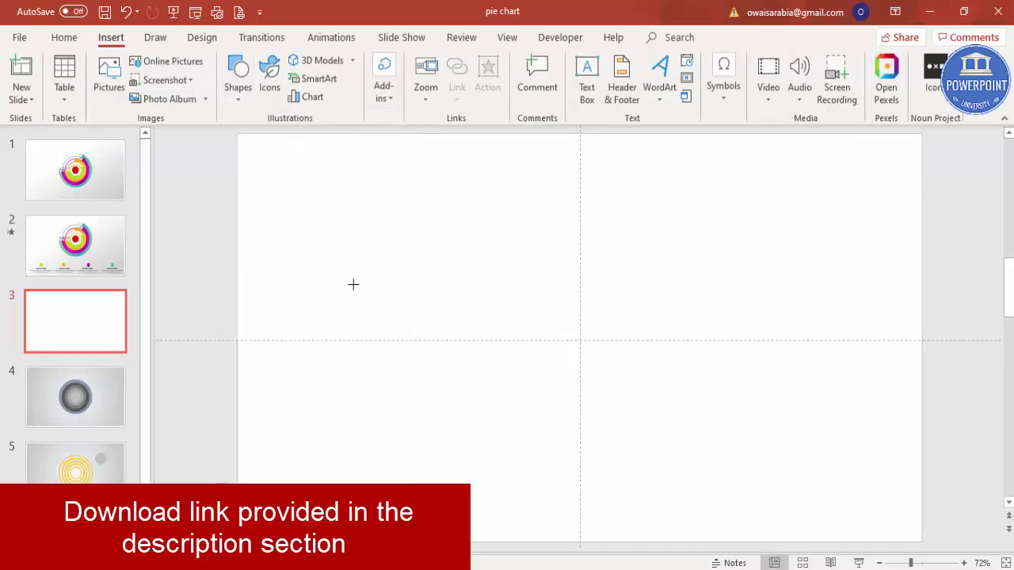
click(562, 317)
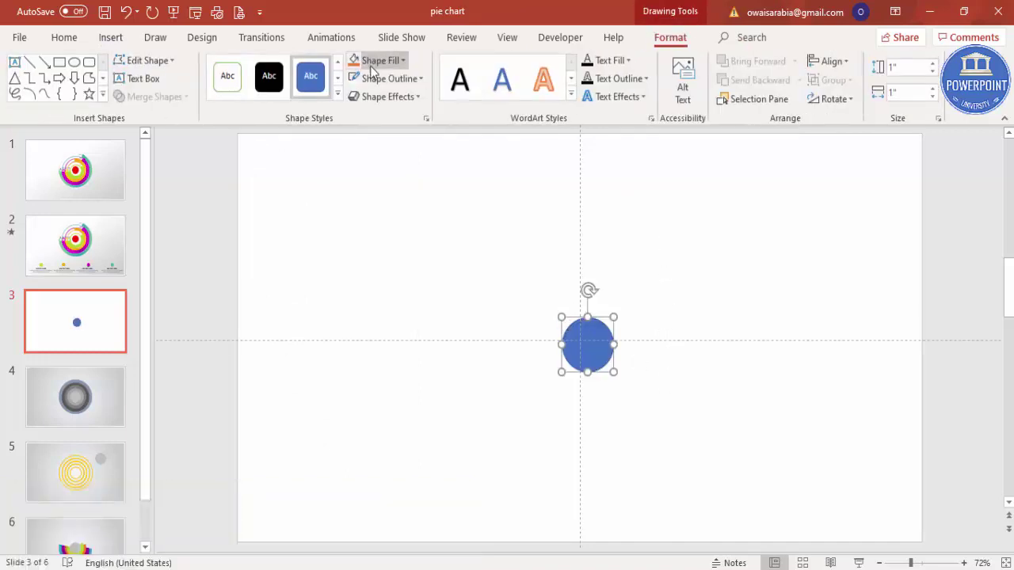
- Give the circle no outline and a light grey fill
click(394, 81)
click(384, 251)
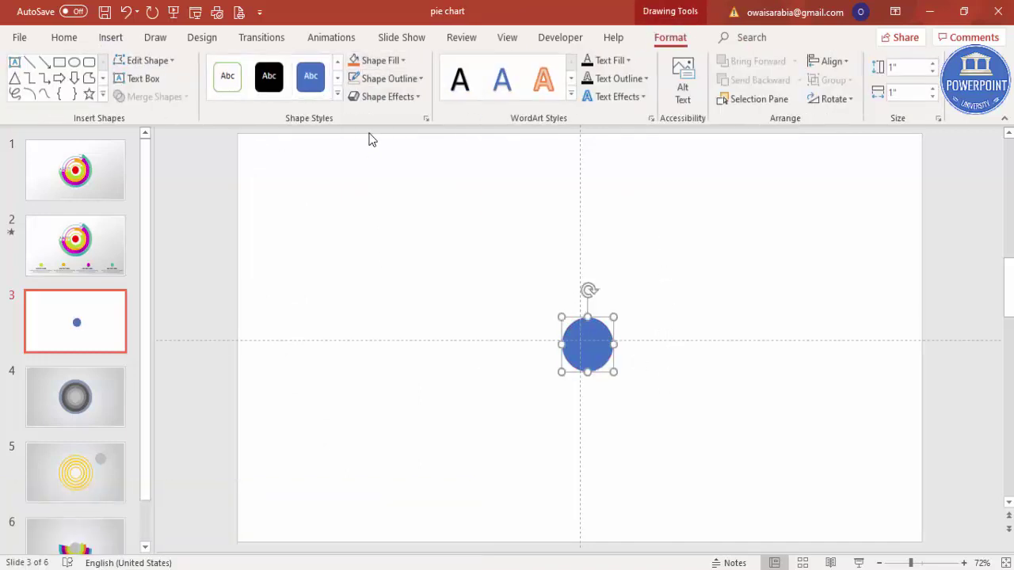
click(375, 60)
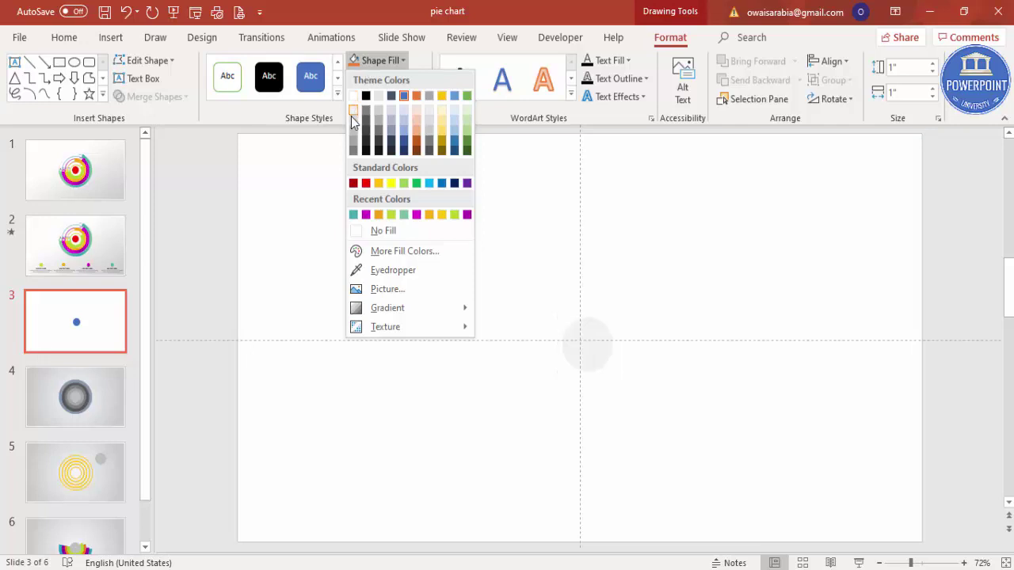
click(353, 125)
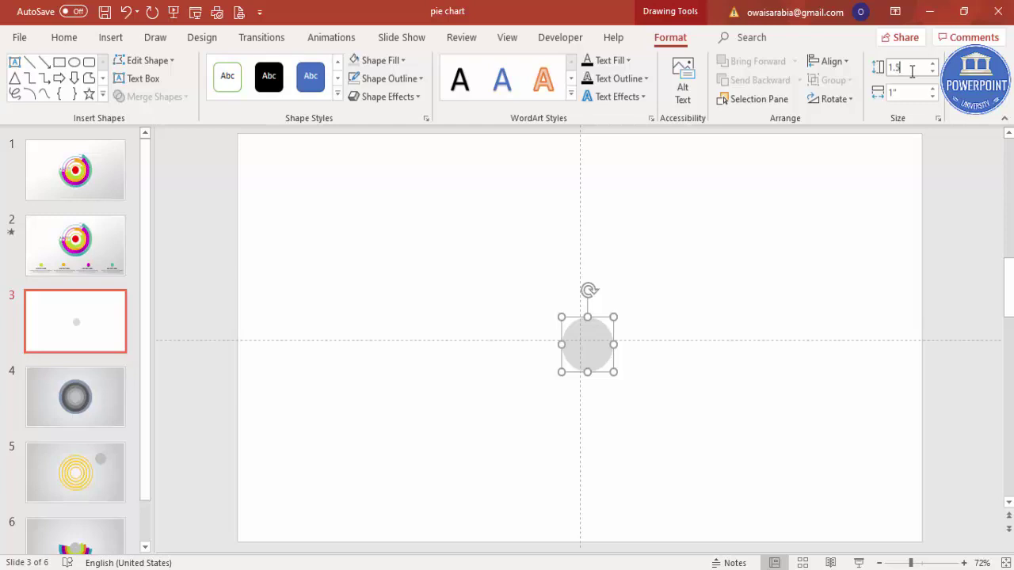
- Size the circle to 1.5" x 1.5" and centre it horizontally and vertically
key(Return)
click(906, 91)
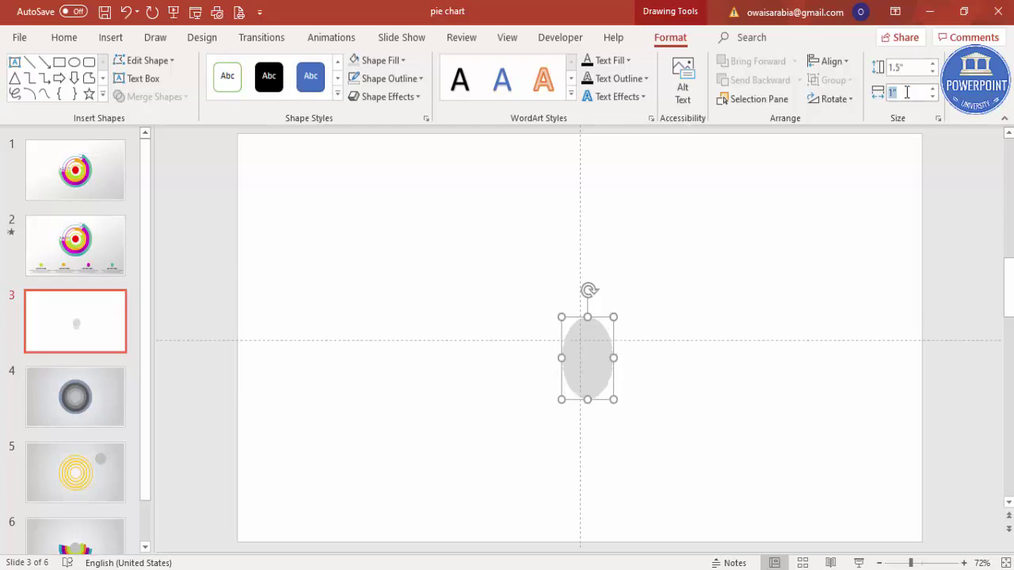
key(Return)
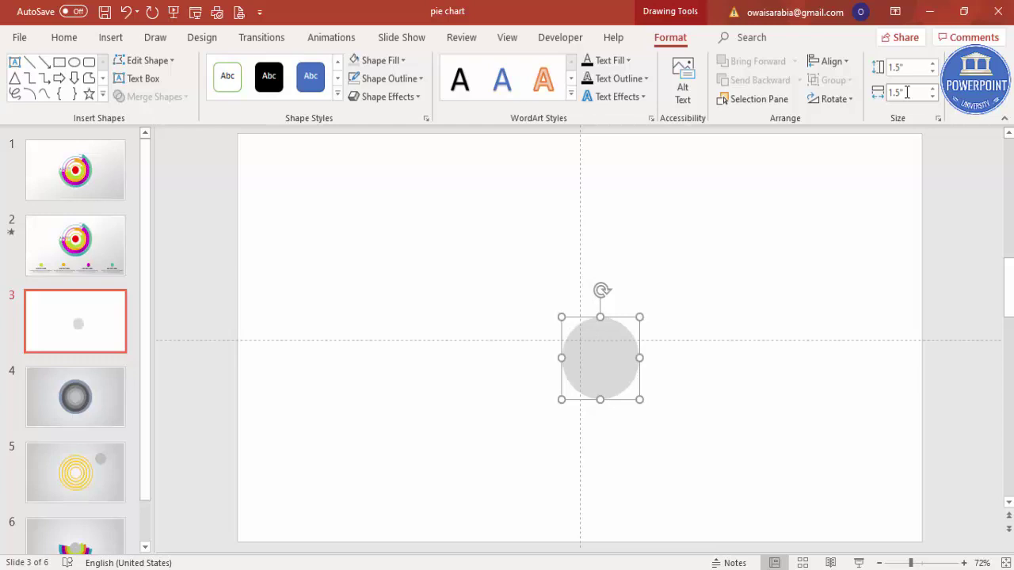
click(827, 61)
click(858, 101)
click(828, 61)
click(841, 158)
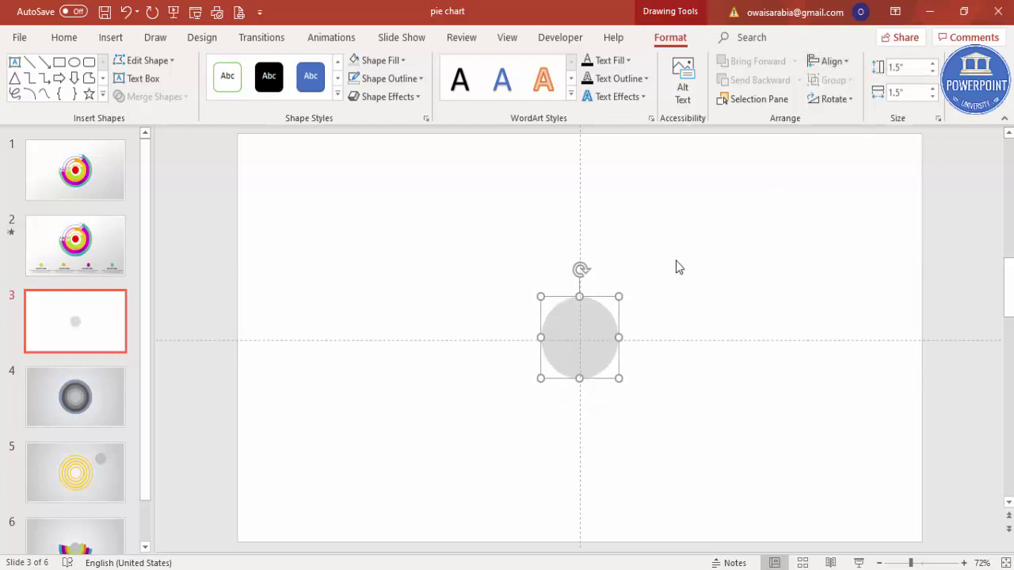
- Duplicate the circle, fill the copy darker grey, and size it 2.25" x 2.25"
drag(602, 340, 645, 307)
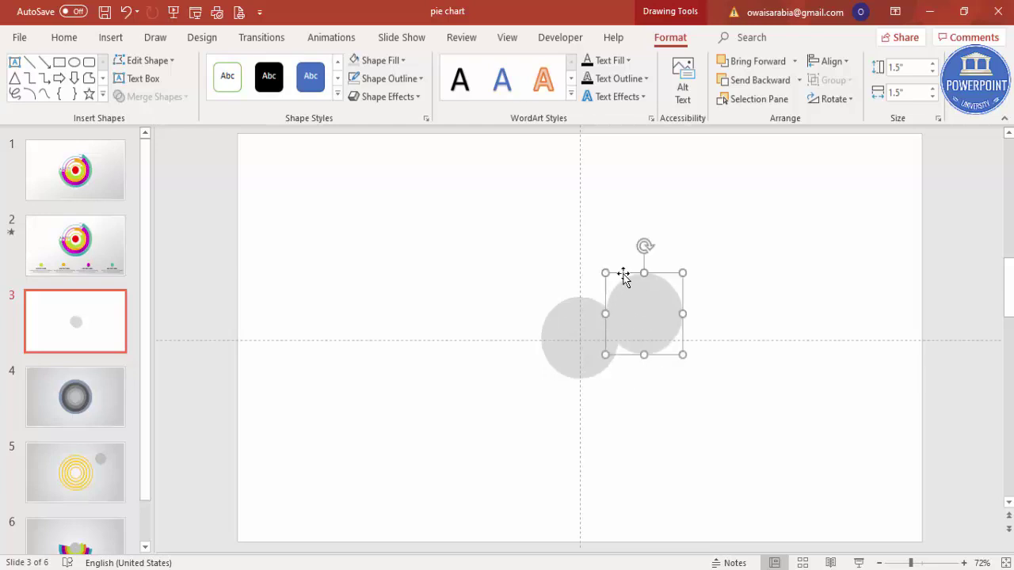
click(388, 65)
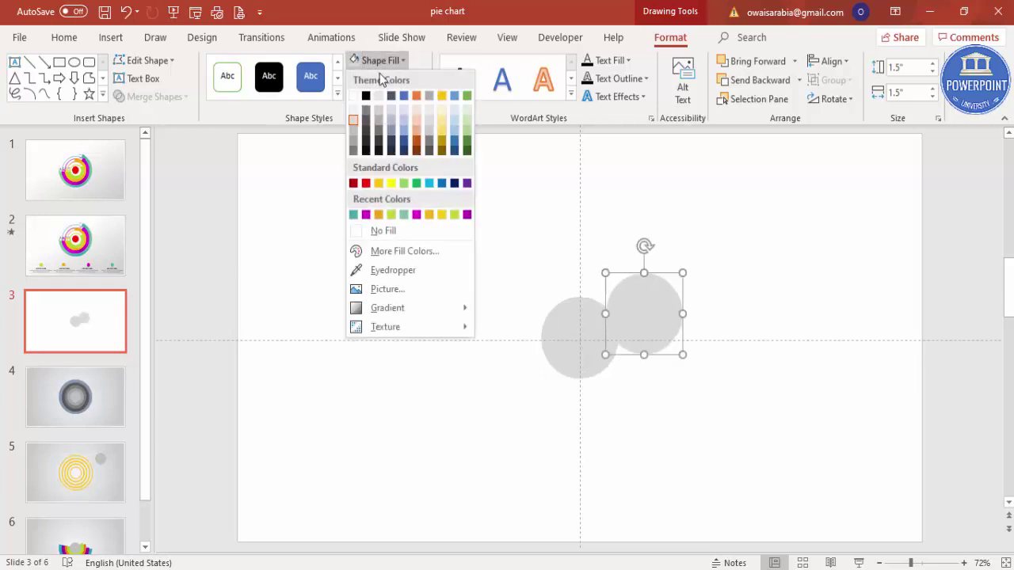
click(352, 129)
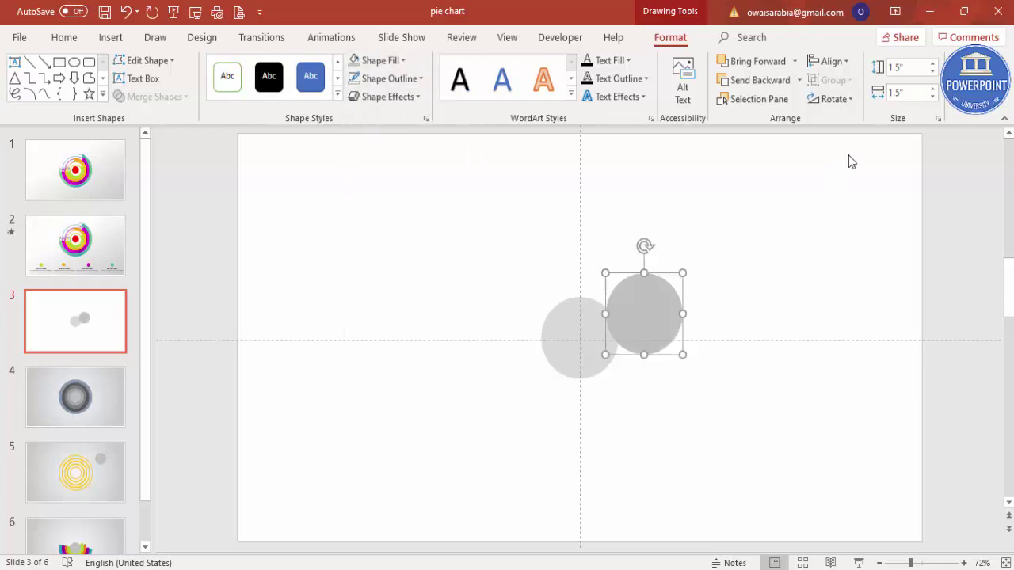
click(908, 69)
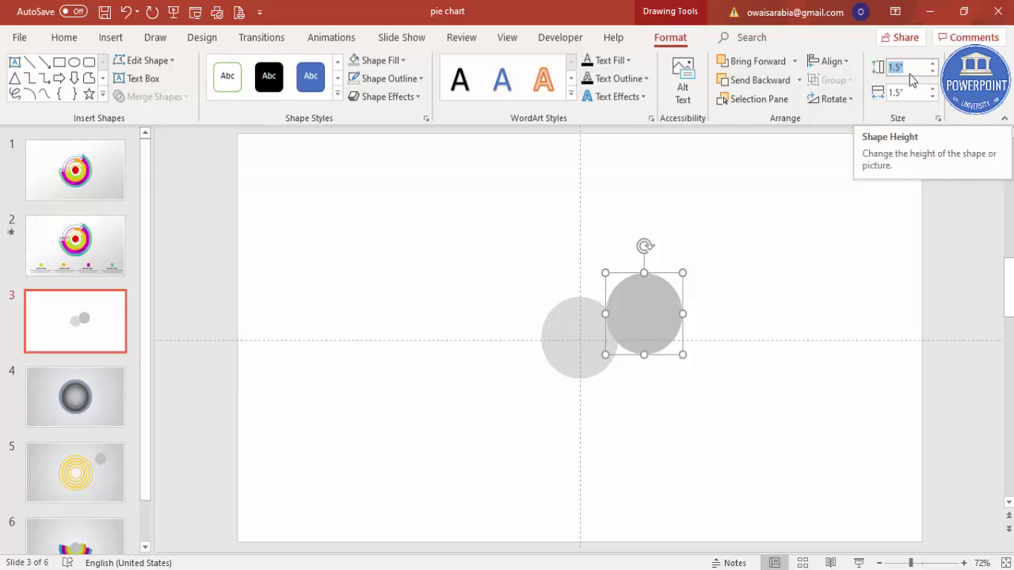
text(2.)
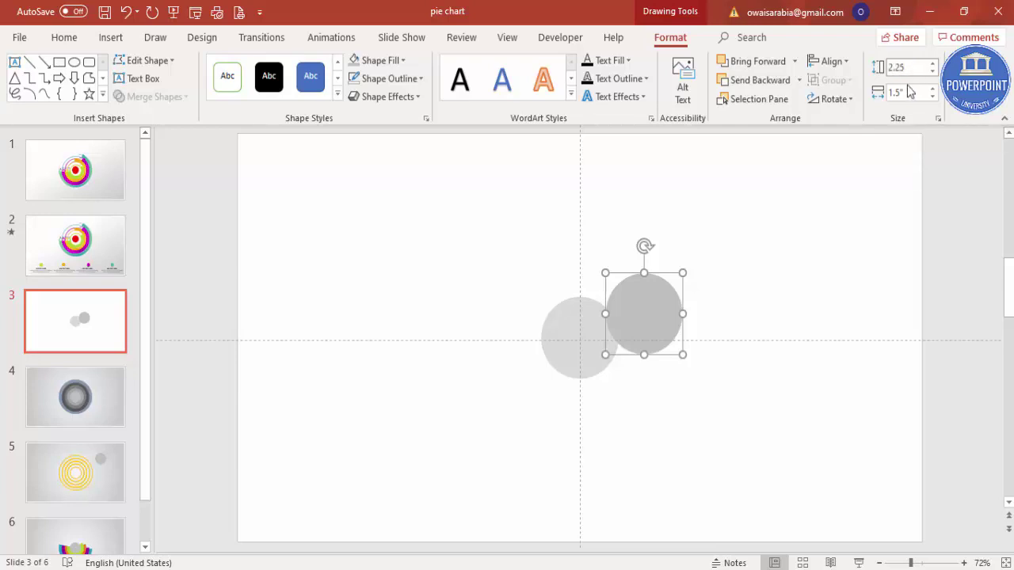
text(25)
key(Return)
click(913, 90)
text(2.25)
key(Return)
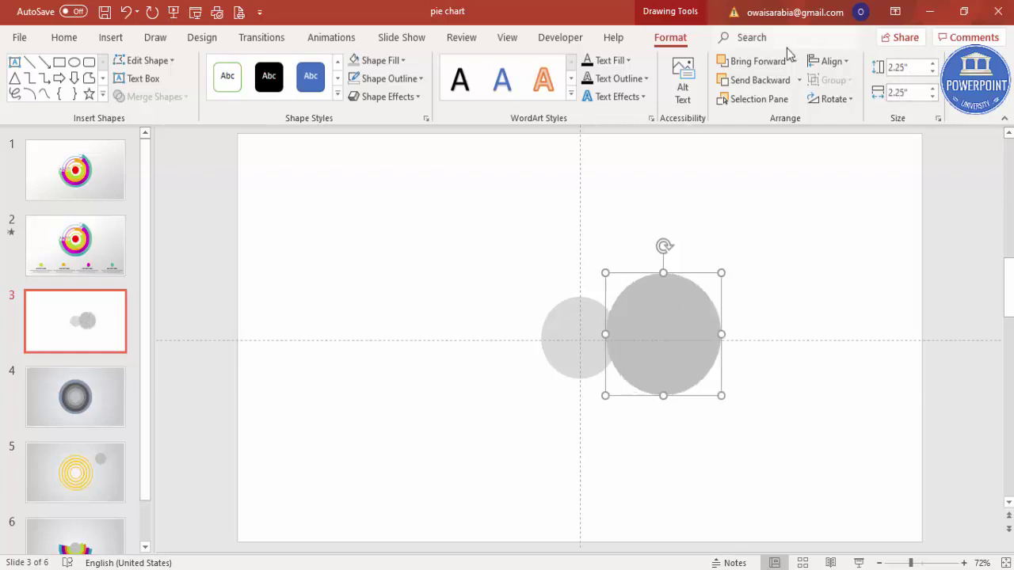
- Send the 2.25" circle to back, centre it on the slide, and duplicate it alongside
click(799, 80)
click(794, 119)
click(833, 62)
click(844, 99)
click(836, 63)
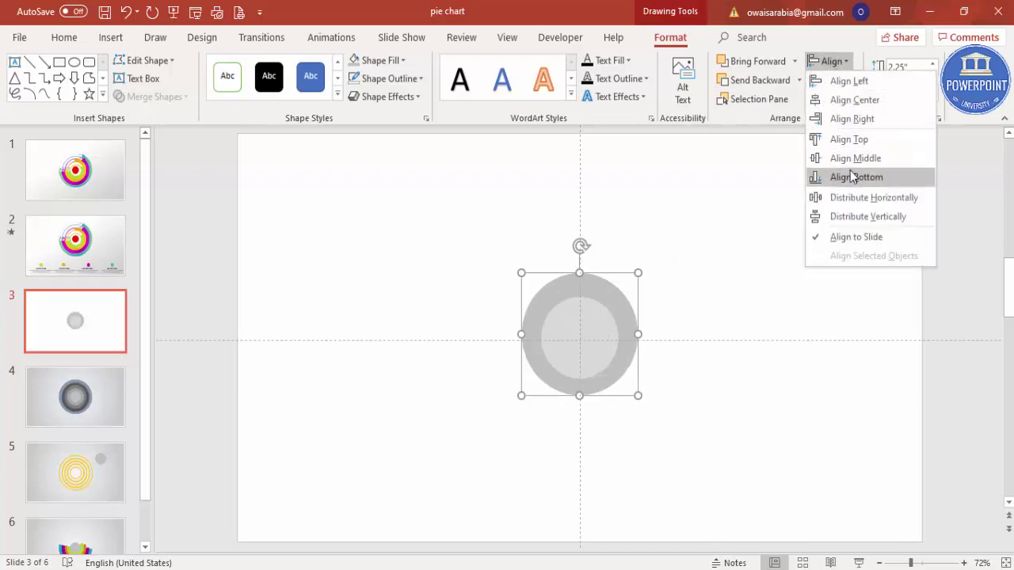
click(855, 158)
drag(634, 273, 717, 294)
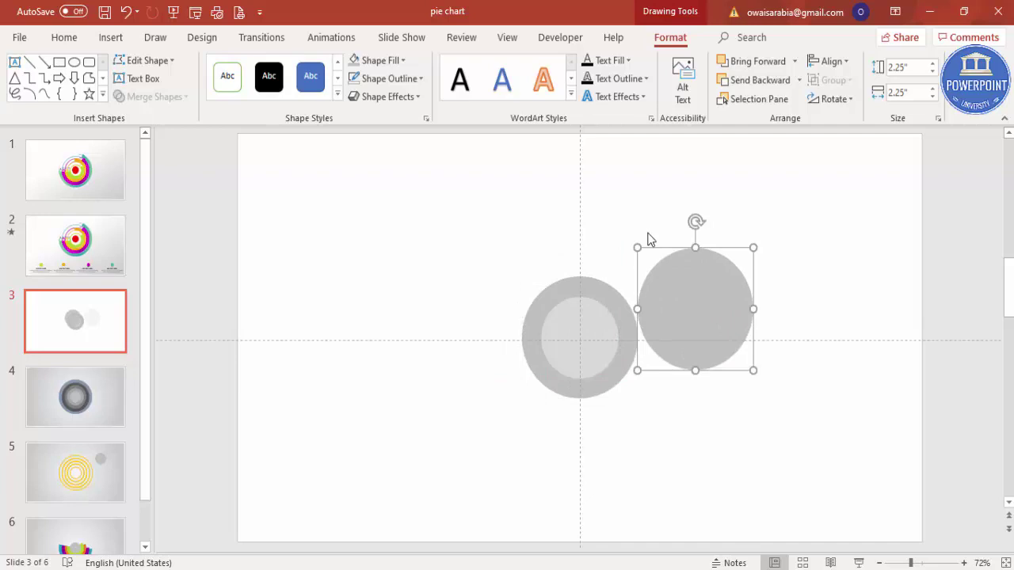
- Fill the copy darker grey and size it 3" x 3"
click(386, 62)
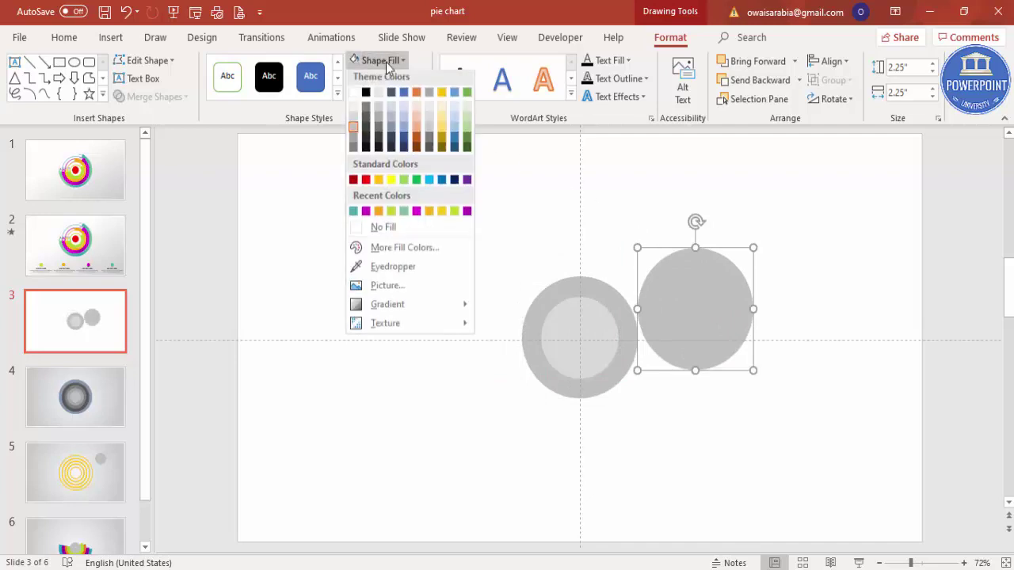
click(354, 144)
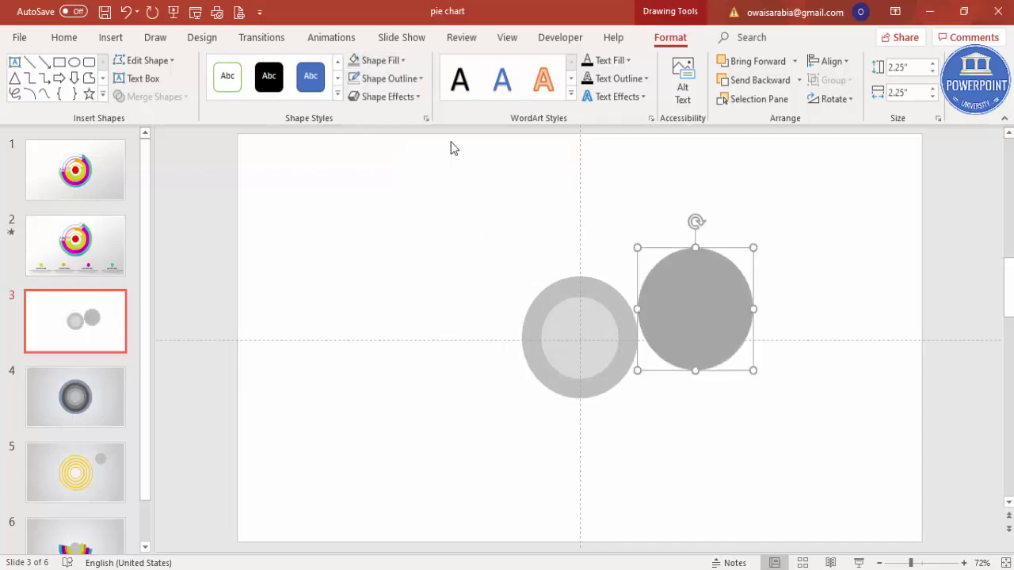
click(915, 67)
text(3)
click(907, 94)
text(3)
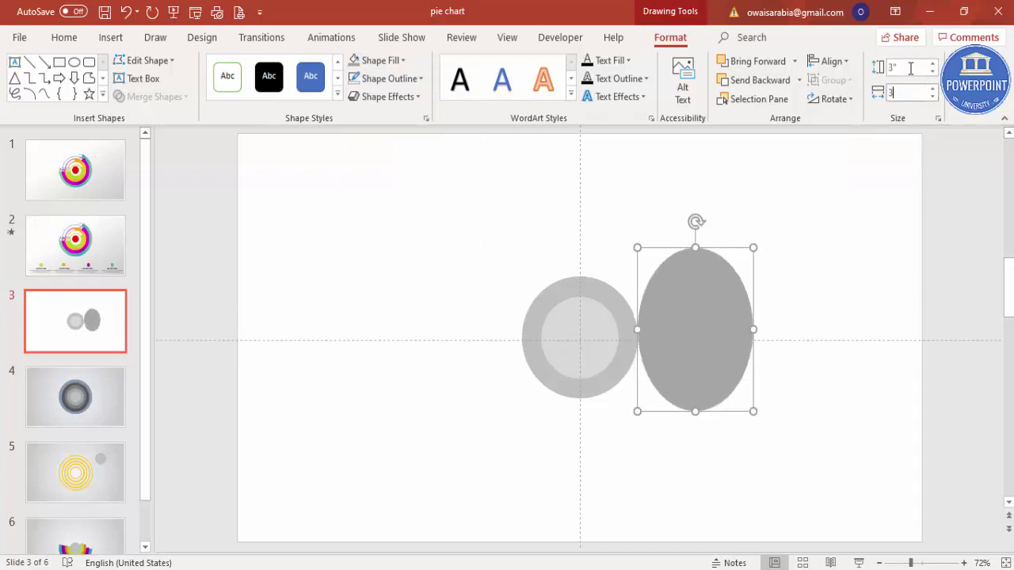
key(Tab)
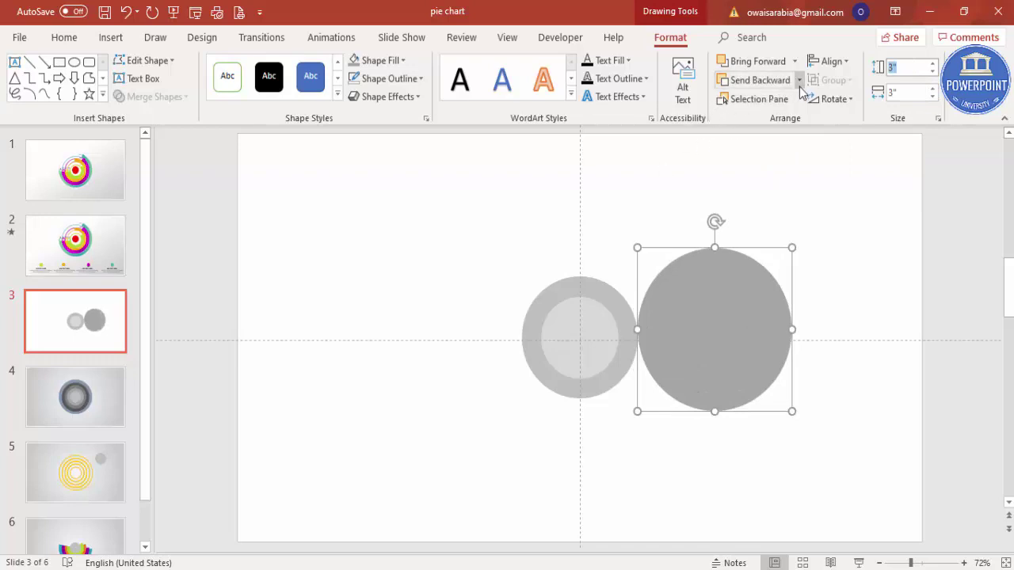
- Send the 3" circle to back, centre it on the slide, and duplicate it alongside
click(799, 80)
click(785, 116)
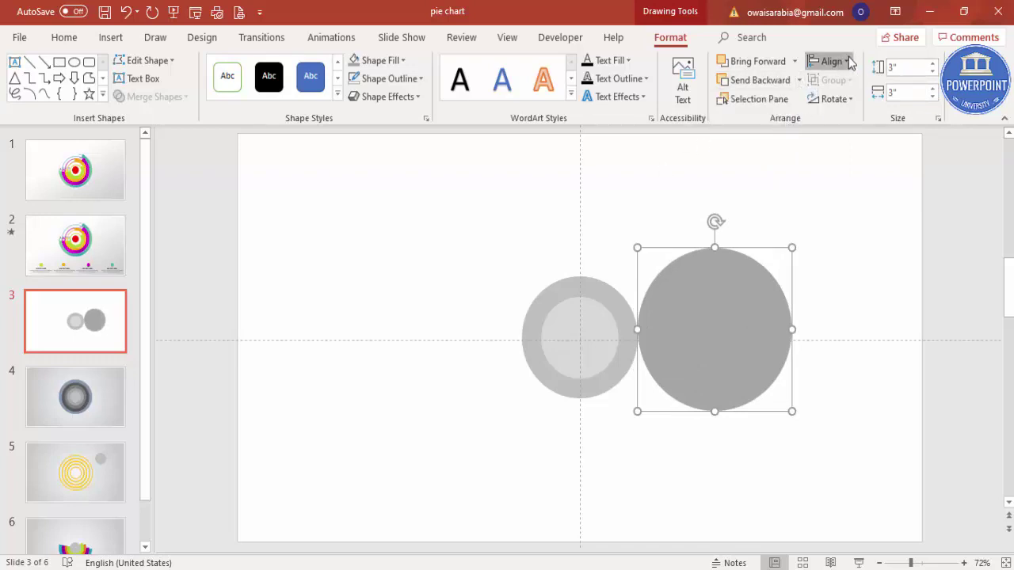
click(846, 61)
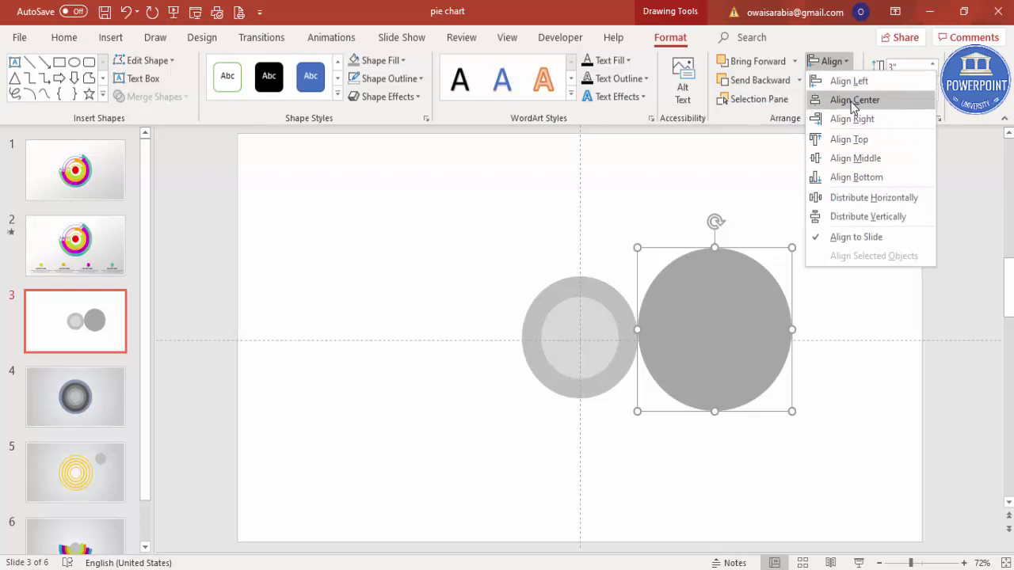
click(852, 102)
click(839, 64)
click(855, 158)
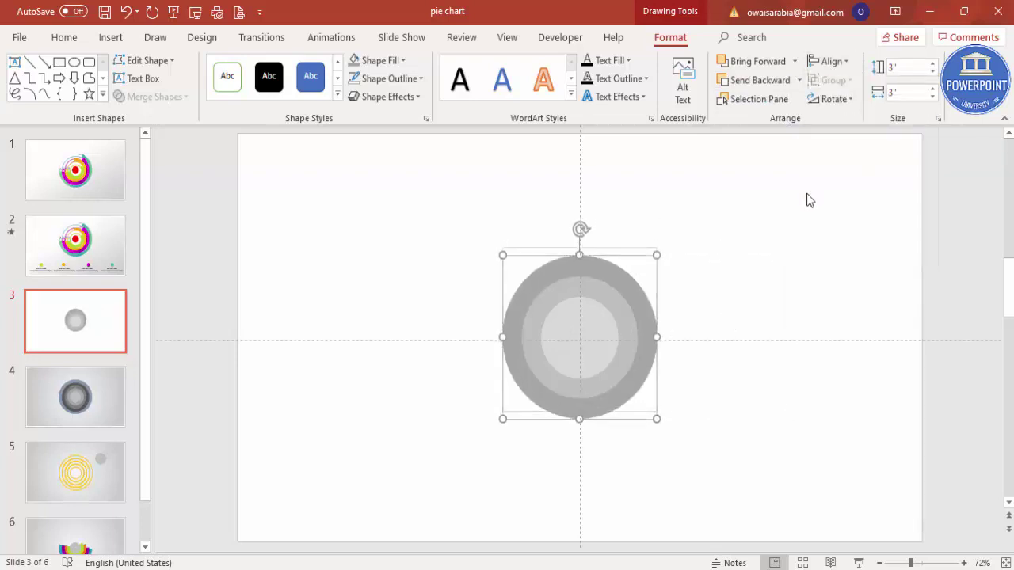
drag(600, 279, 766, 210)
- Fill the copy light blue and size it 3.75" x 3.75"
click(374, 62)
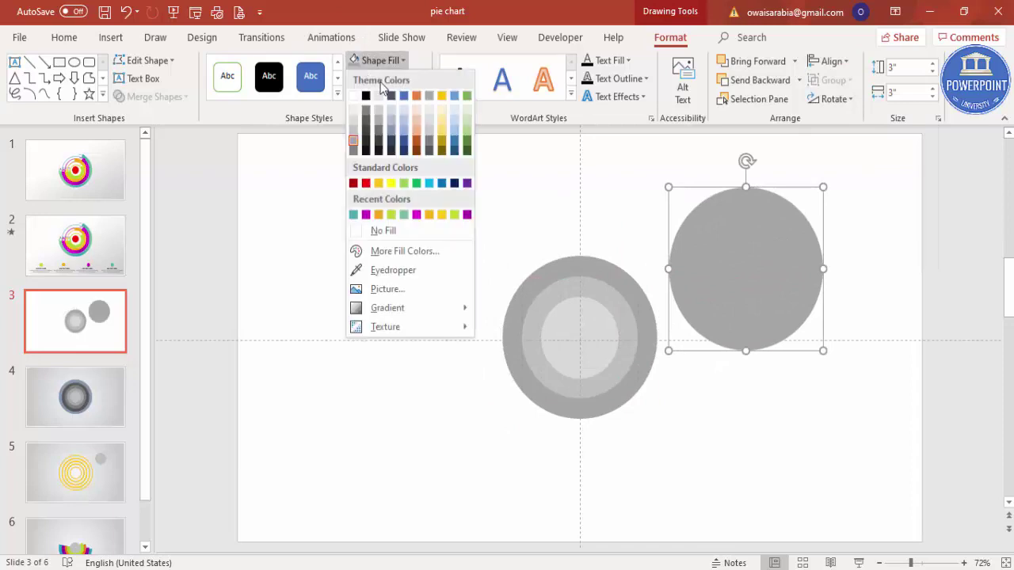
click(404, 126)
click(912, 68)
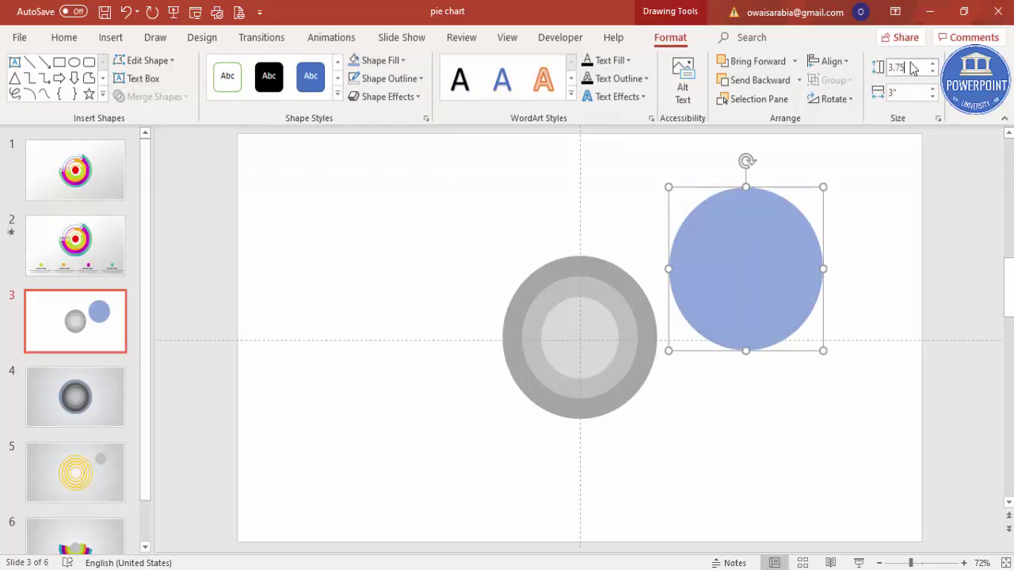
click(907, 92)
text(3.75)
key(Return)
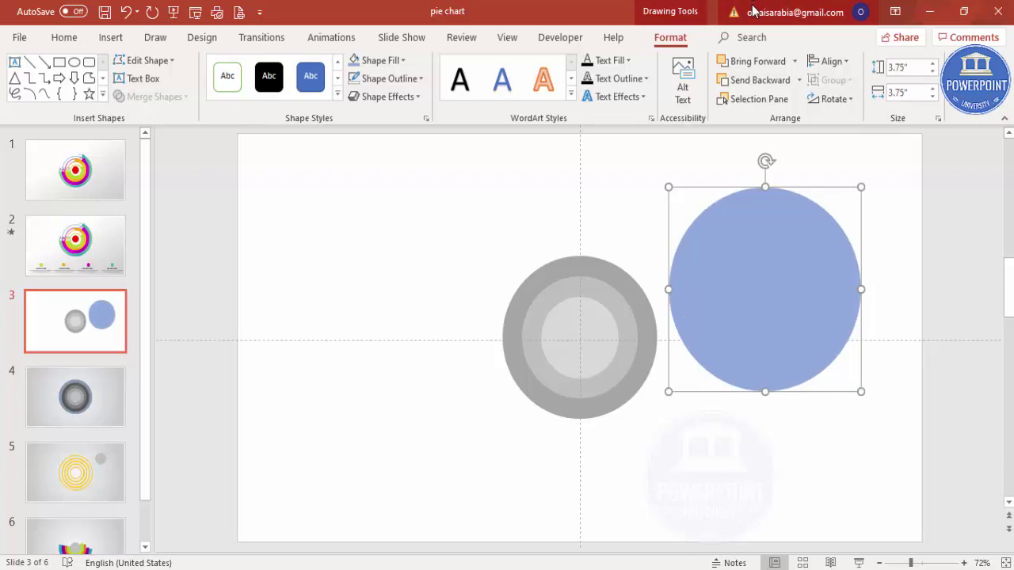
- Send the blue circle behind the grey rings, centre it, and place a copy beside it
click(799, 80)
click(785, 119)
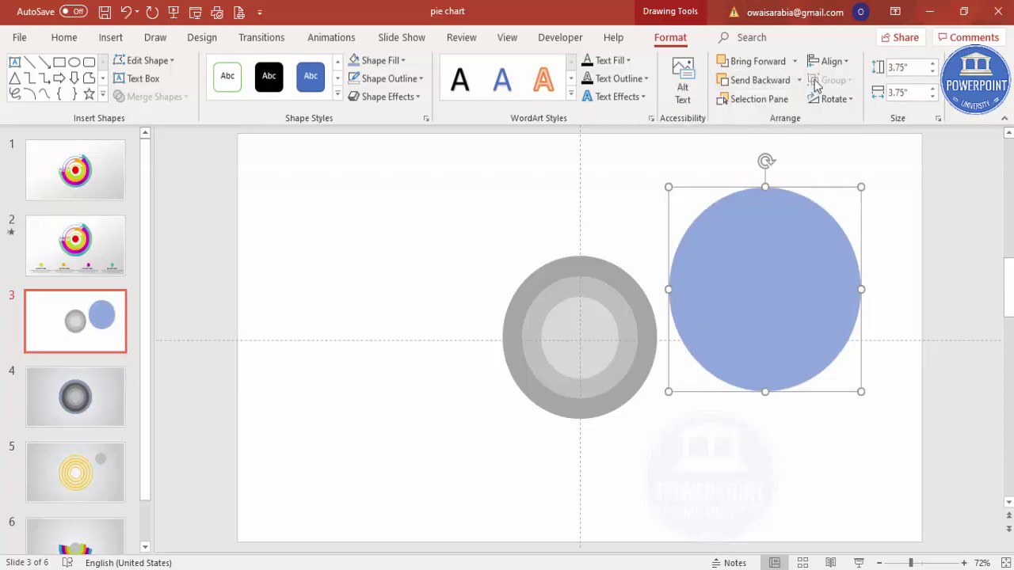
click(829, 61)
click(848, 100)
click(825, 64)
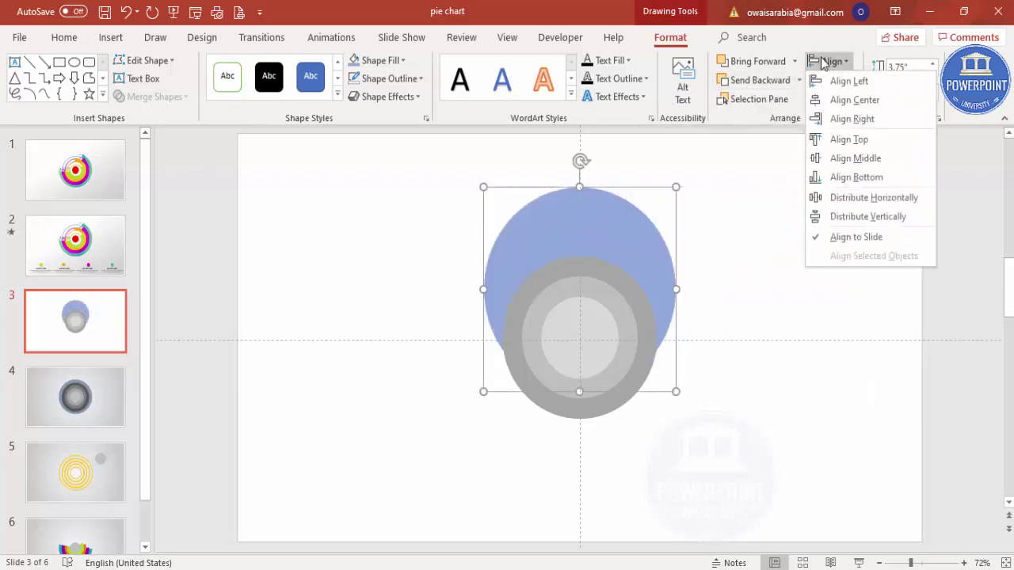
click(849, 156)
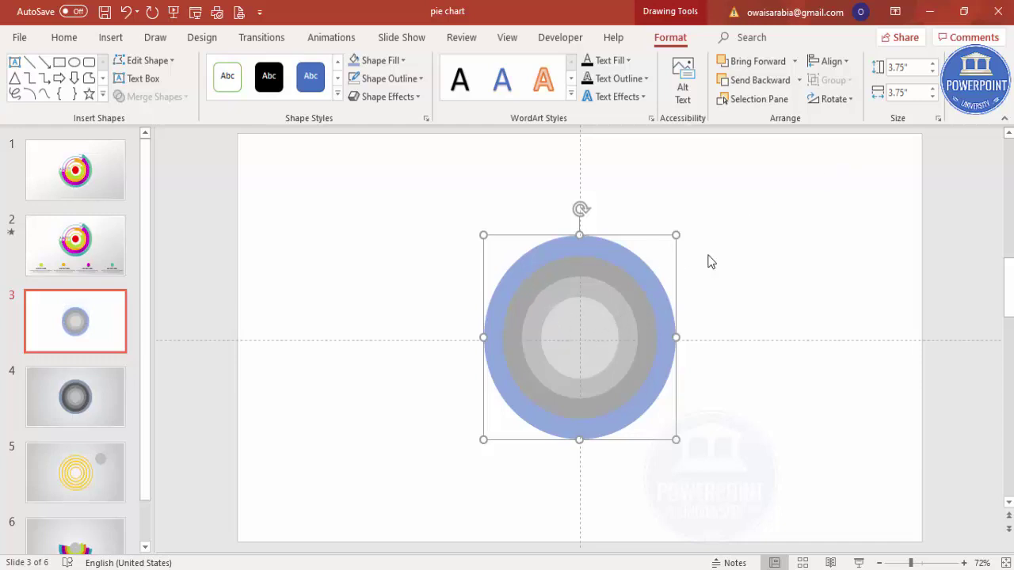
drag(593, 285, 758, 264)
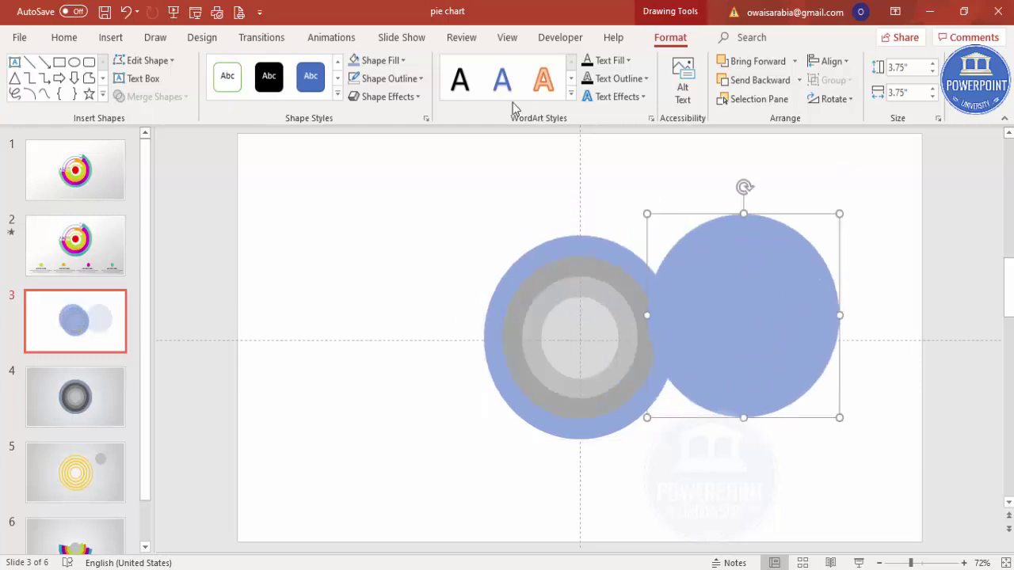
- Fill the copy dark grey and size it 4.5" x 4.5"
click(401, 61)
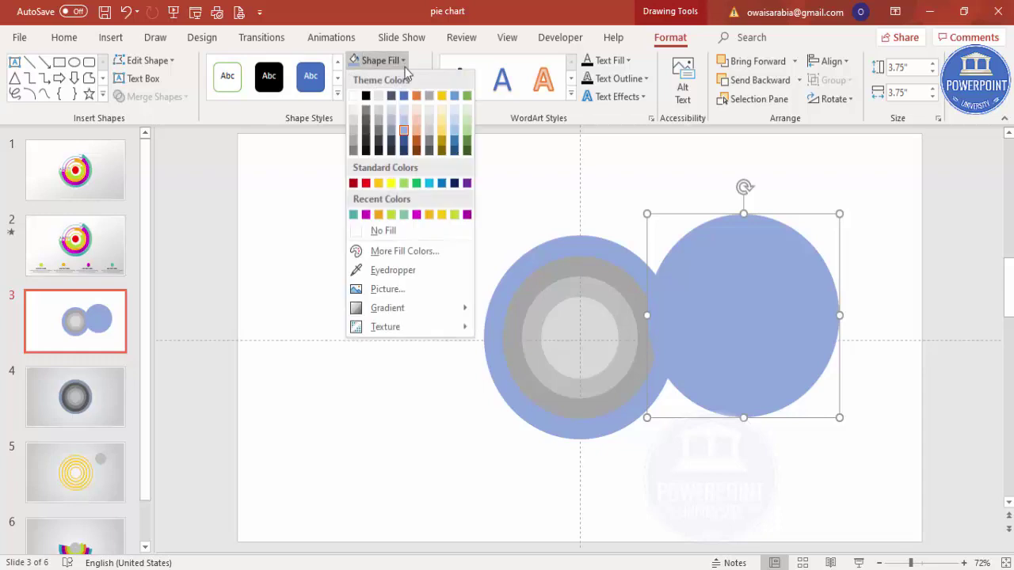
click(429, 140)
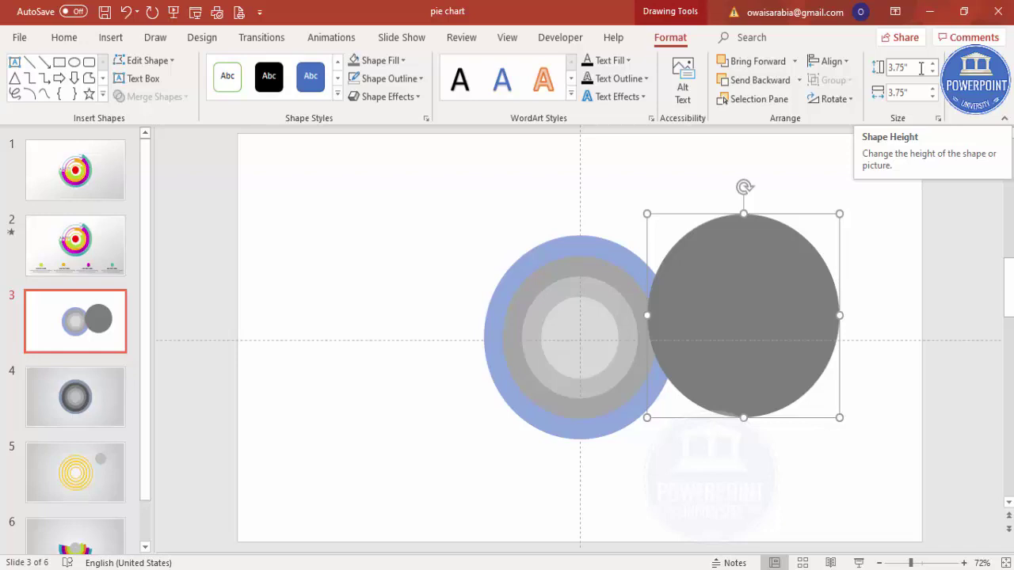
click(921, 68)
text(4.5)
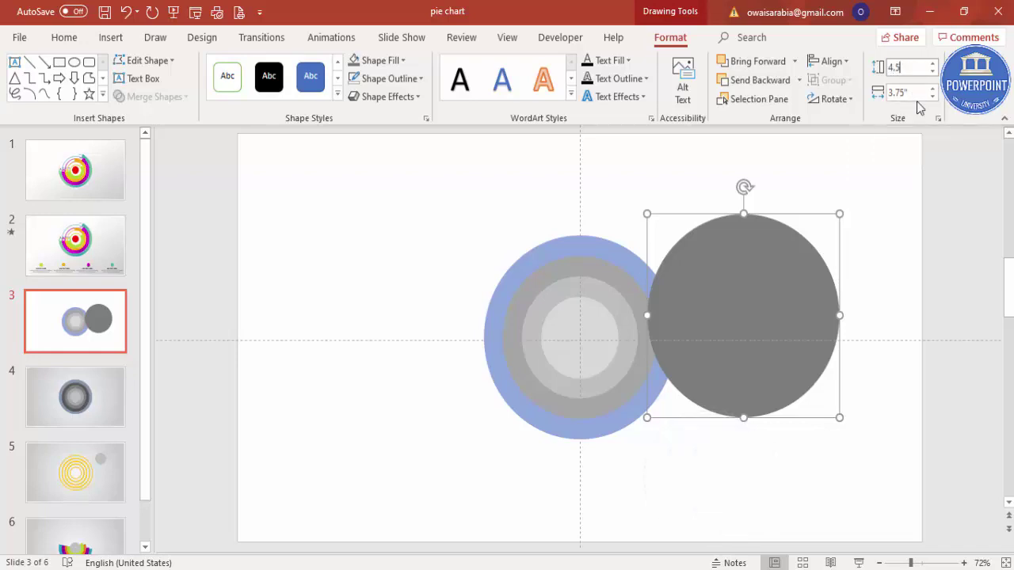
click(915, 93)
text(4.5)
key(Return)
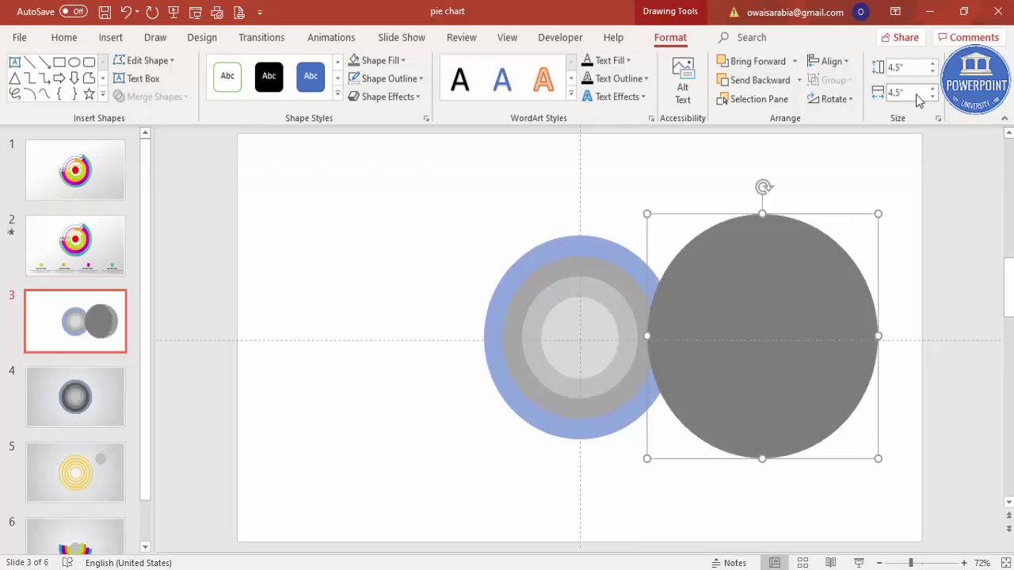
- Send the 4.5" circle behind the blue ring, centre it on the slide, and deselect
click(798, 81)
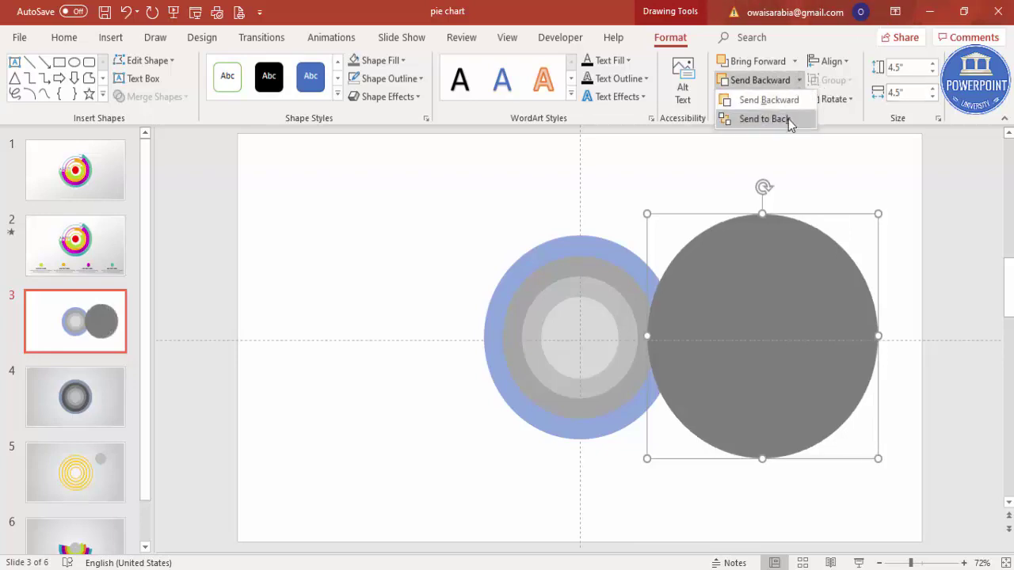
click(784, 119)
click(824, 61)
click(841, 99)
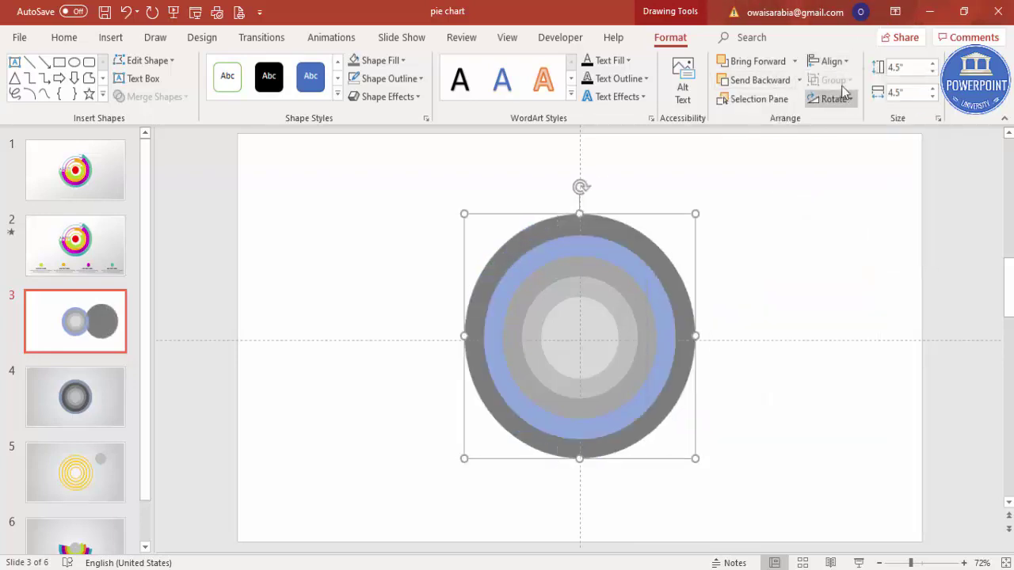
click(829, 61)
click(849, 158)
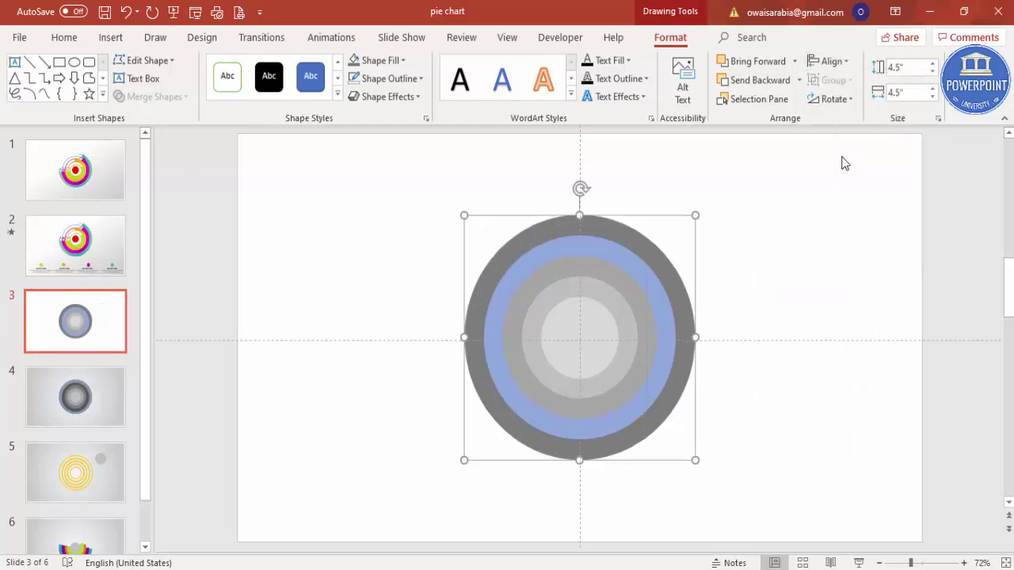
click(765, 229)
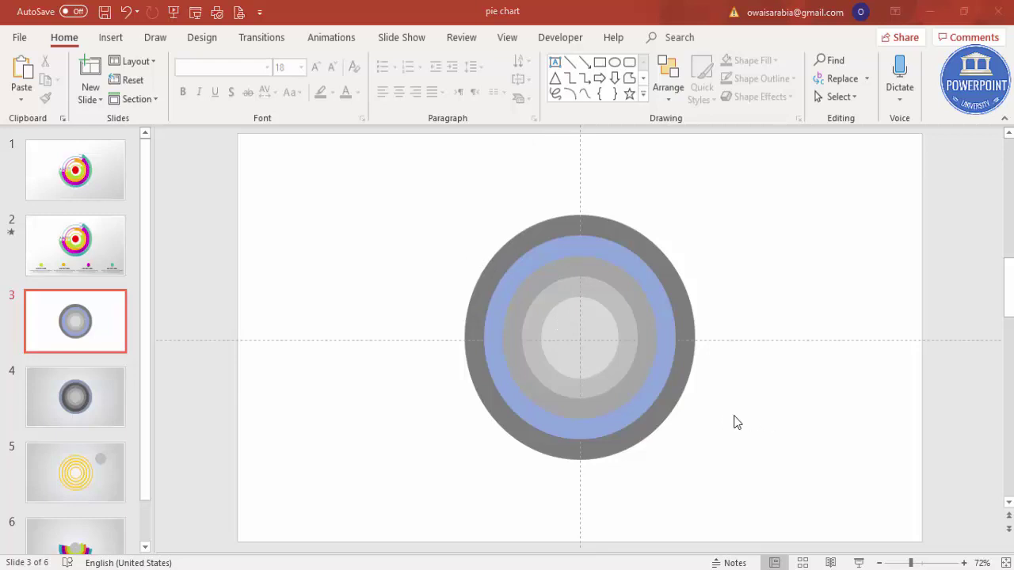
- Duplicate slide 3 into slide 4 and return to the slide 3 canvas
right_click(53, 329)
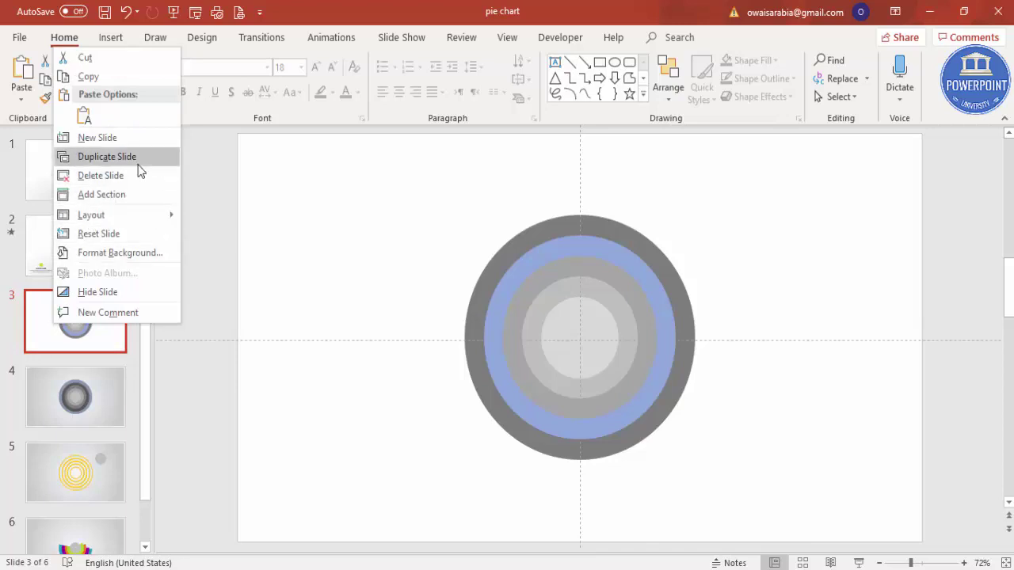
click(107, 157)
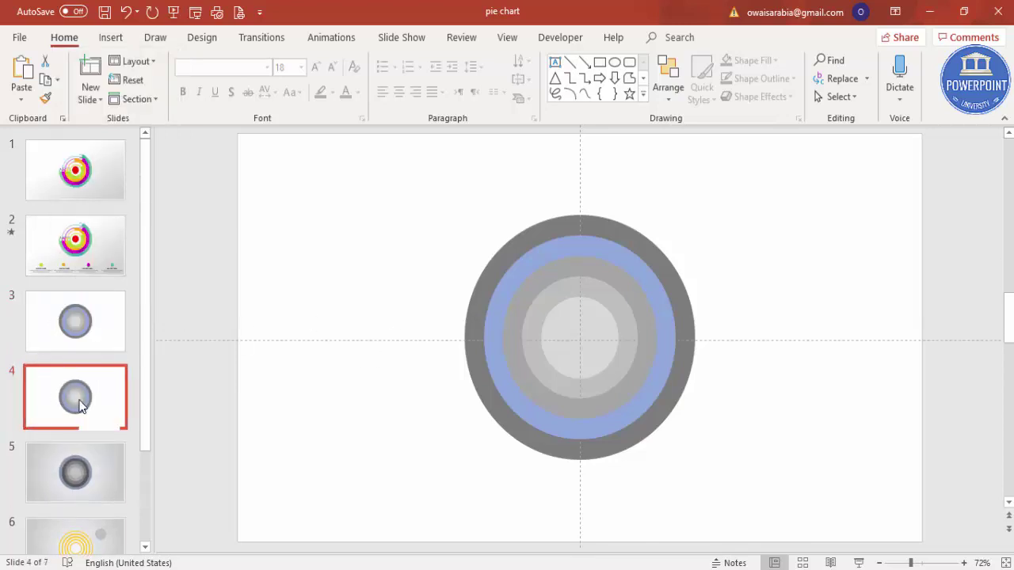
click(93, 334)
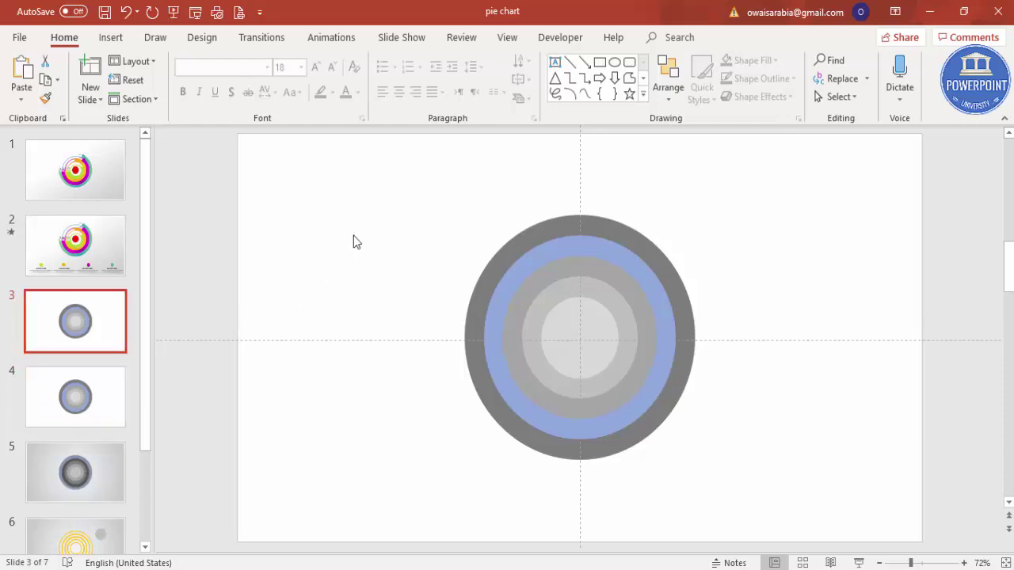
click(345, 193)
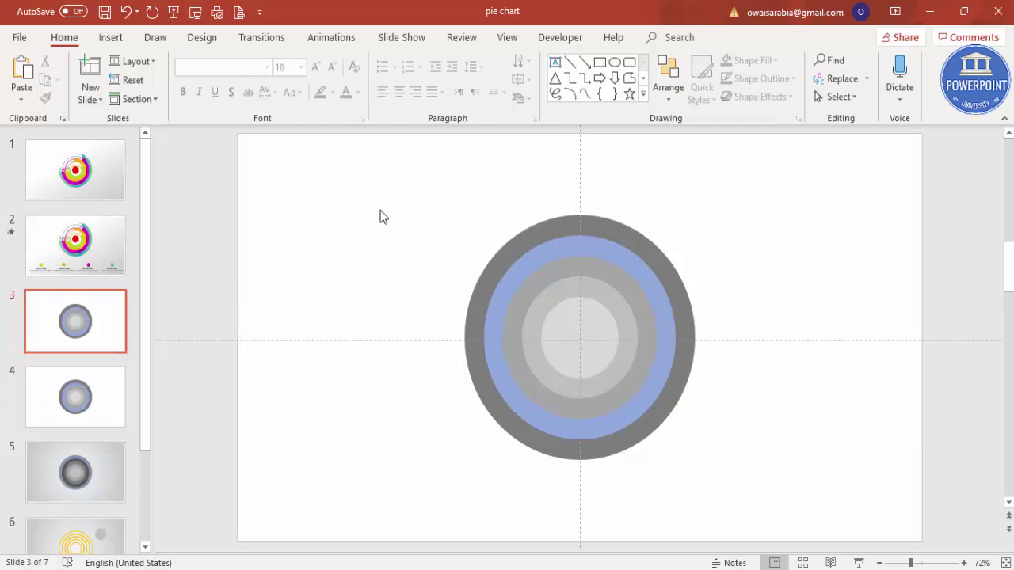
- Select all five circles and apply Merge Shapes > Fragment to split them into ring pieces
key(ctrl+a)
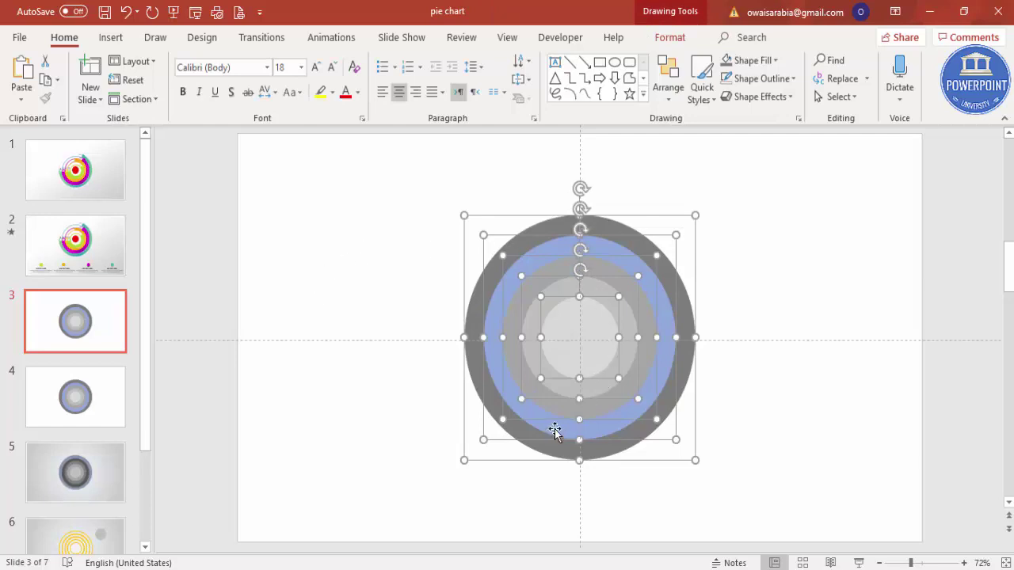
click(669, 37)
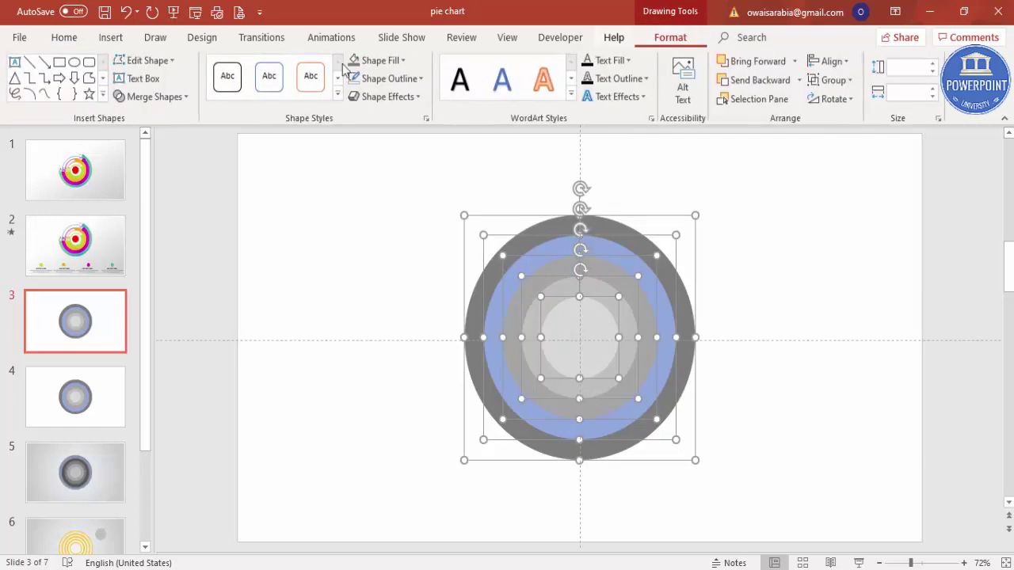
click(175, 98)
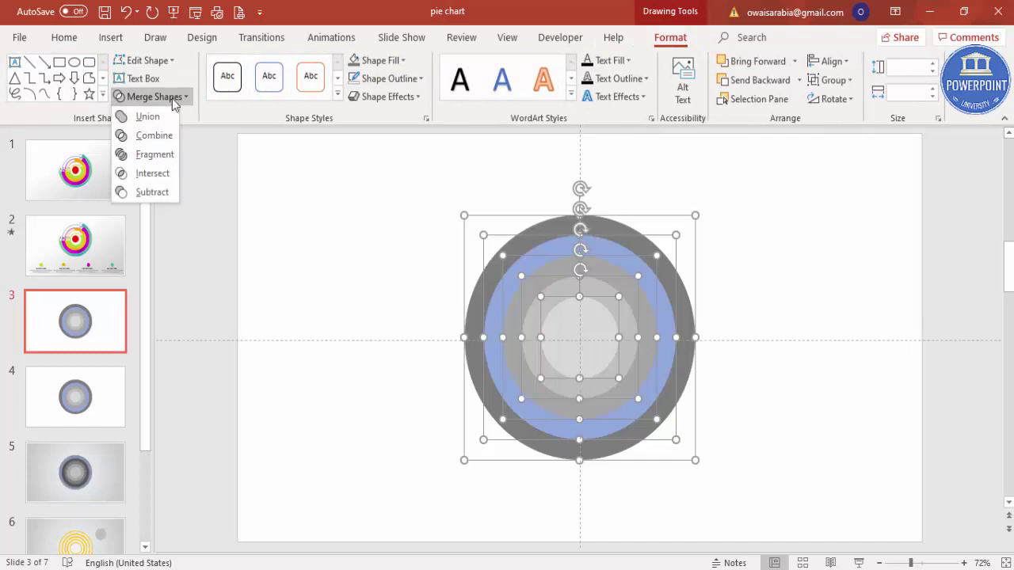
click(146, 155)
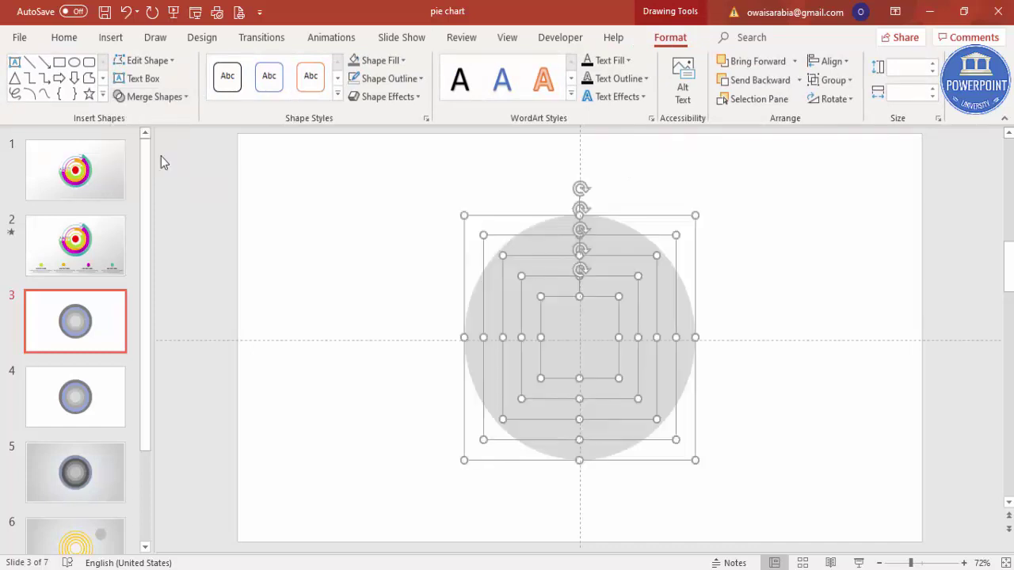
click(744, 225)
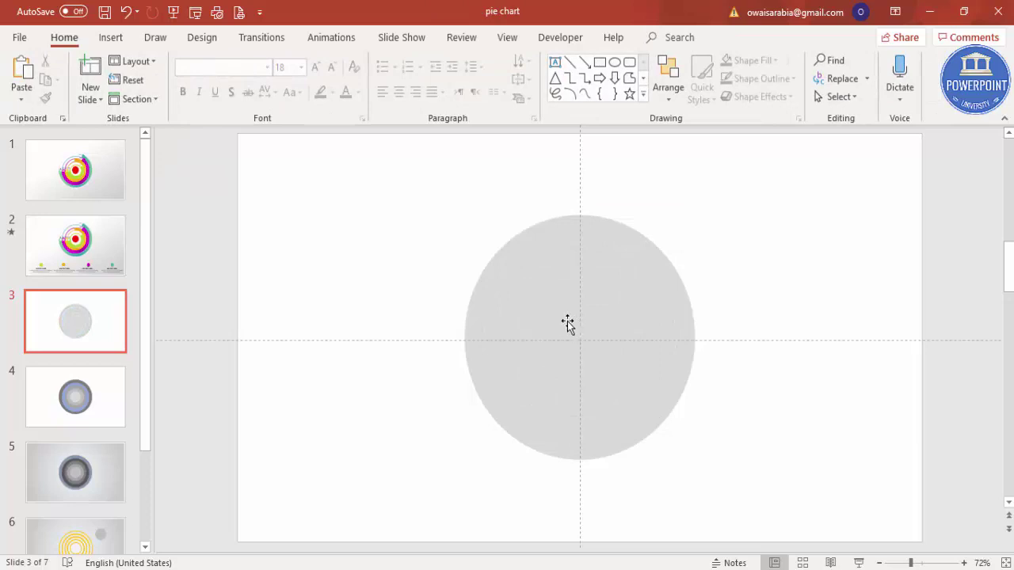
- Drag out the centre disc and inner ring to check the split, then undo
drag(561, 324, 729, 279)
drag(593, 292, 754, 364)
key(ctrl+z)
key(ctrl+z)
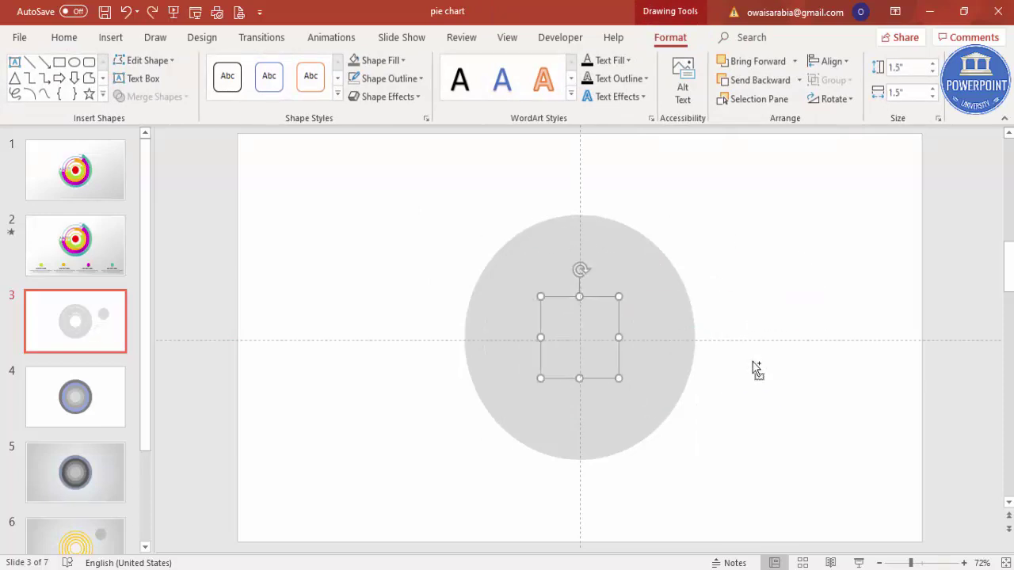
click(400, 237)
- Give all five ring pieces grey outlines and no fill
drag(372, 196, 743, 501)
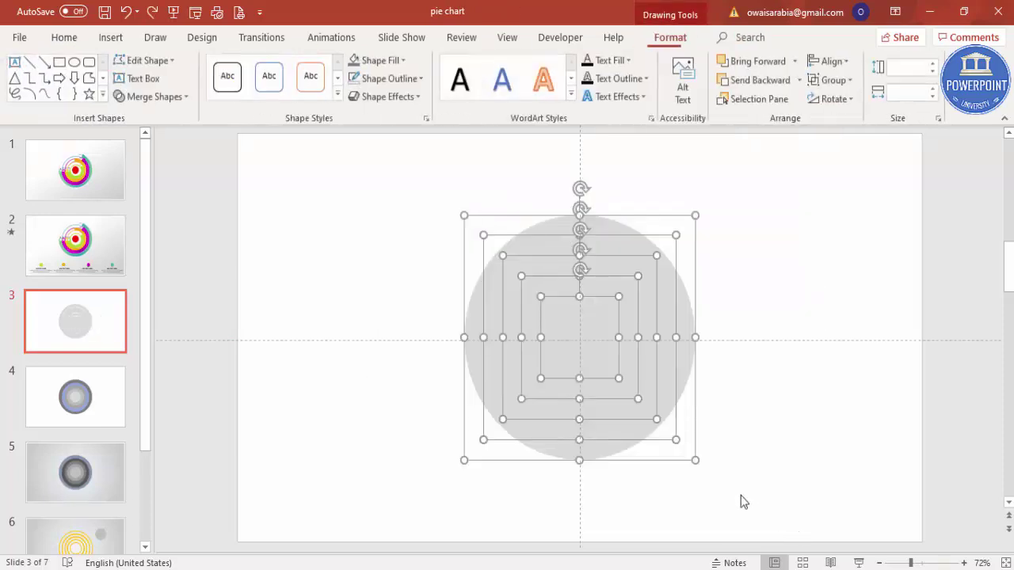
click(415, 81)
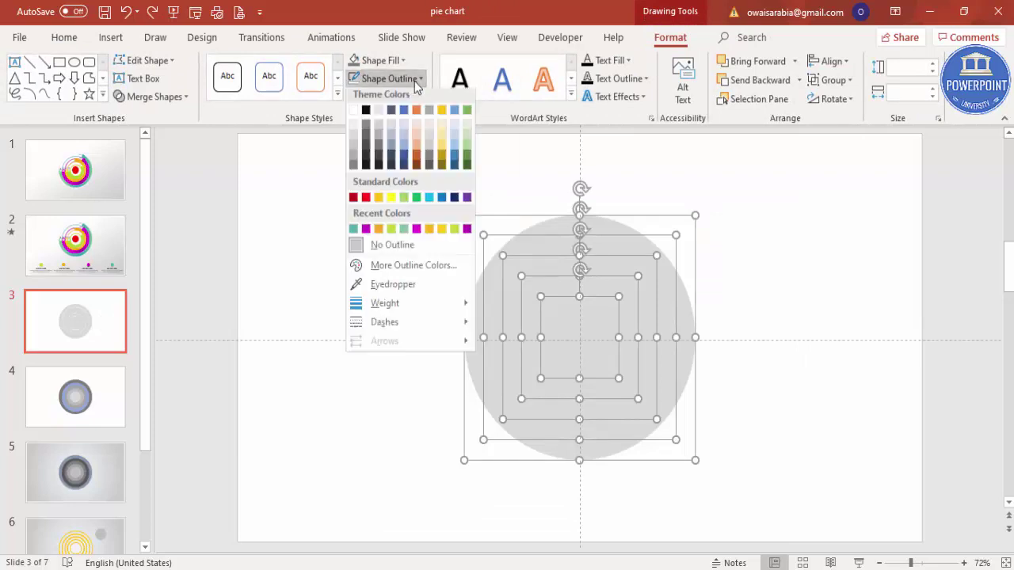
click(366, 127)
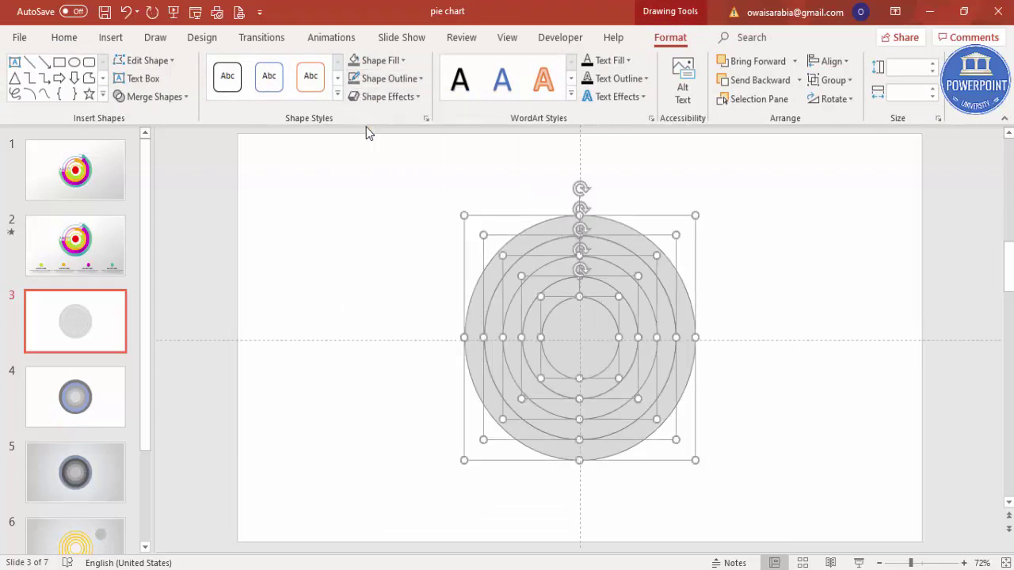
click(384, 63)
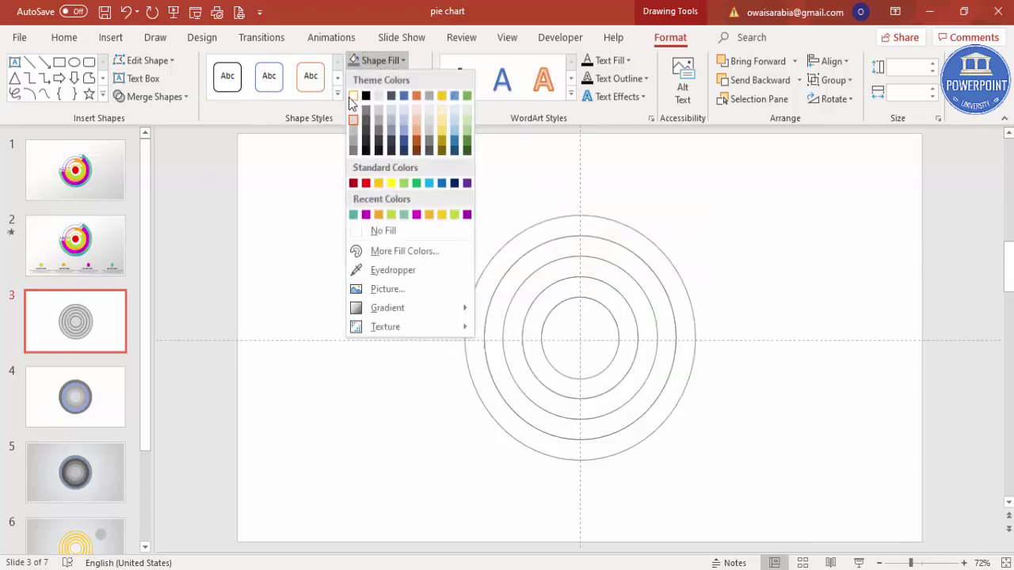
click(397, 232)
click(397, 231)
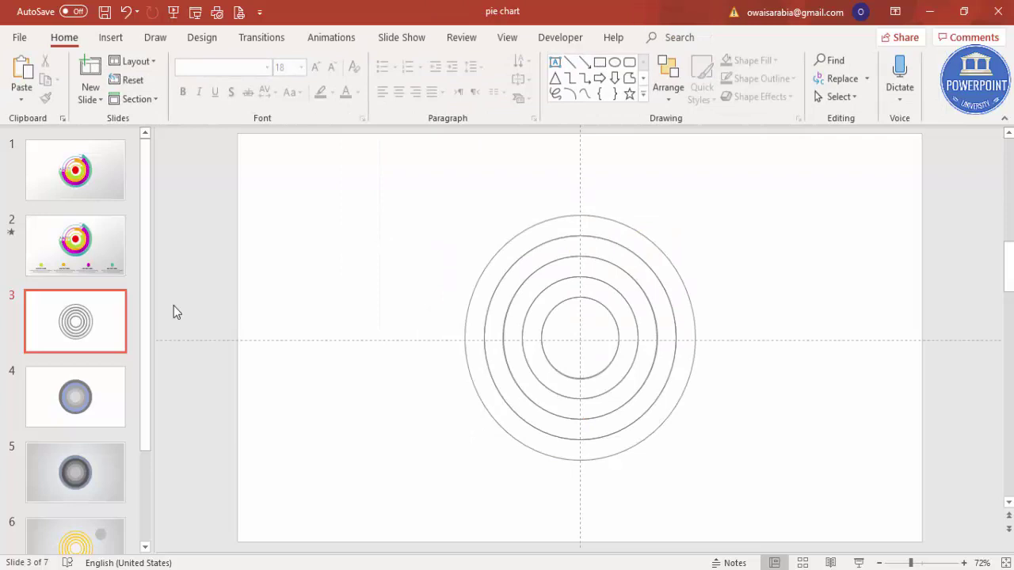
- Duplicate the outlined-rings slide 3 and go back to slide 3
right_click(106, 325)
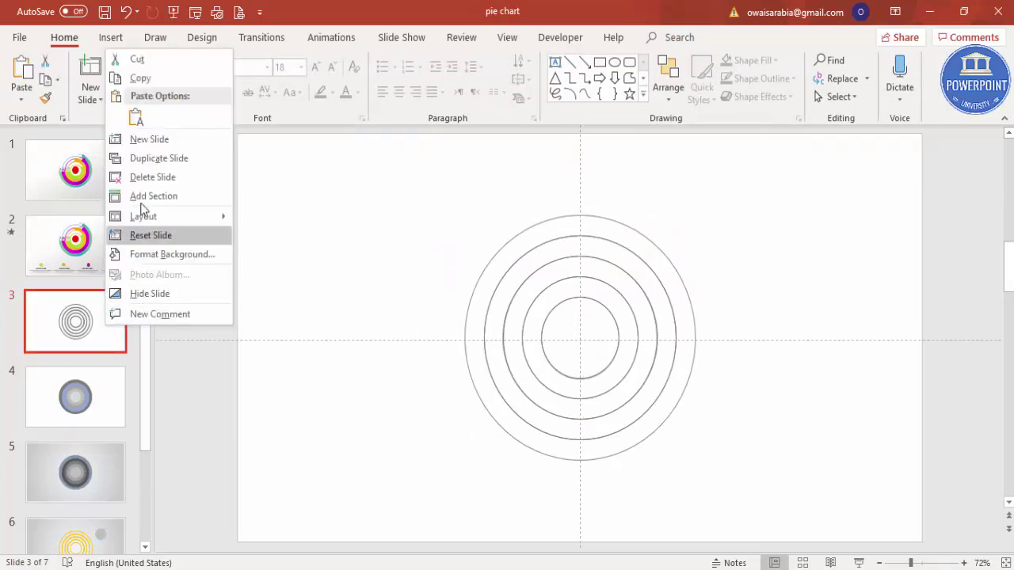
click(185, 170)
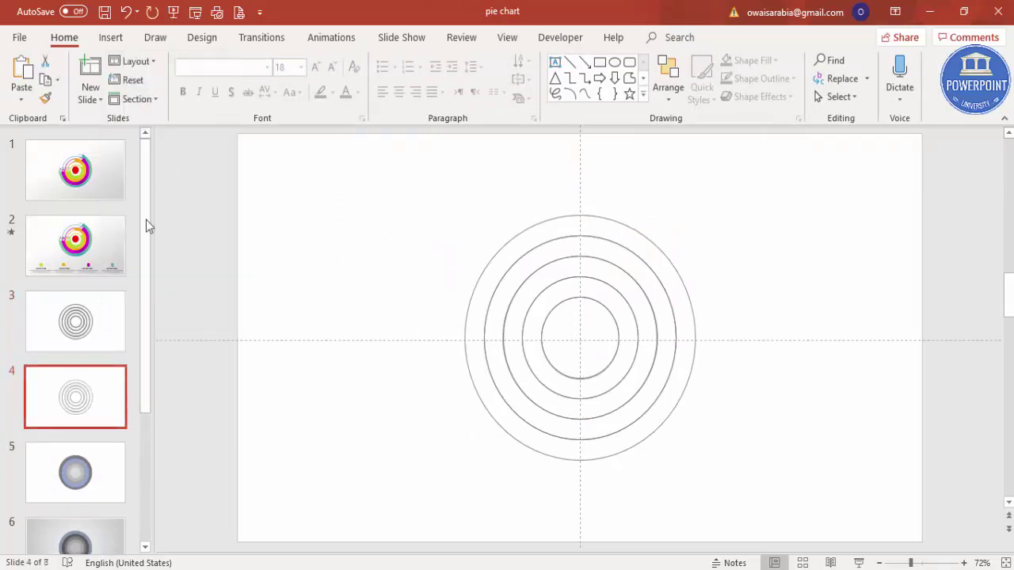
click(104, 349)
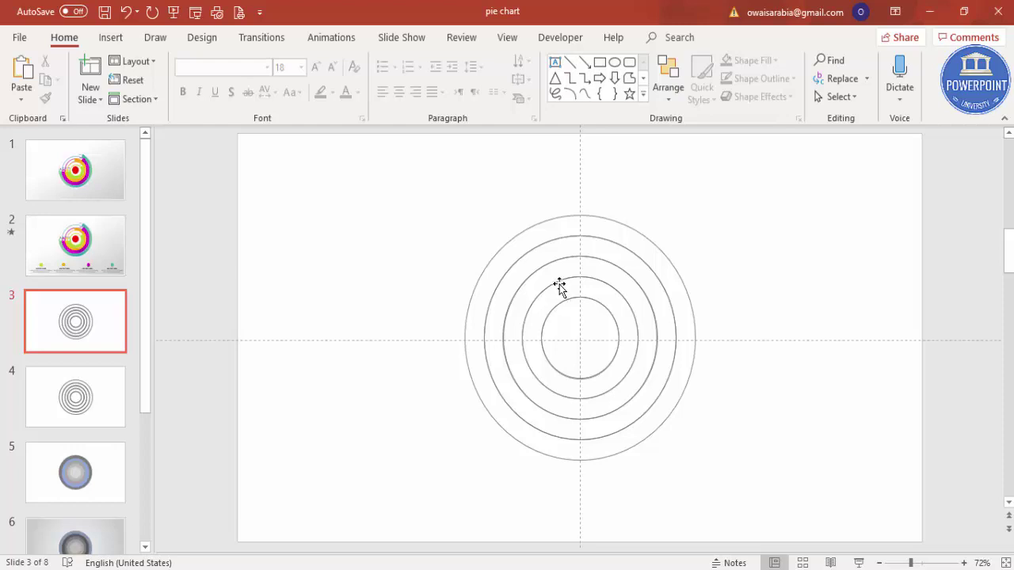
click(560, 287)
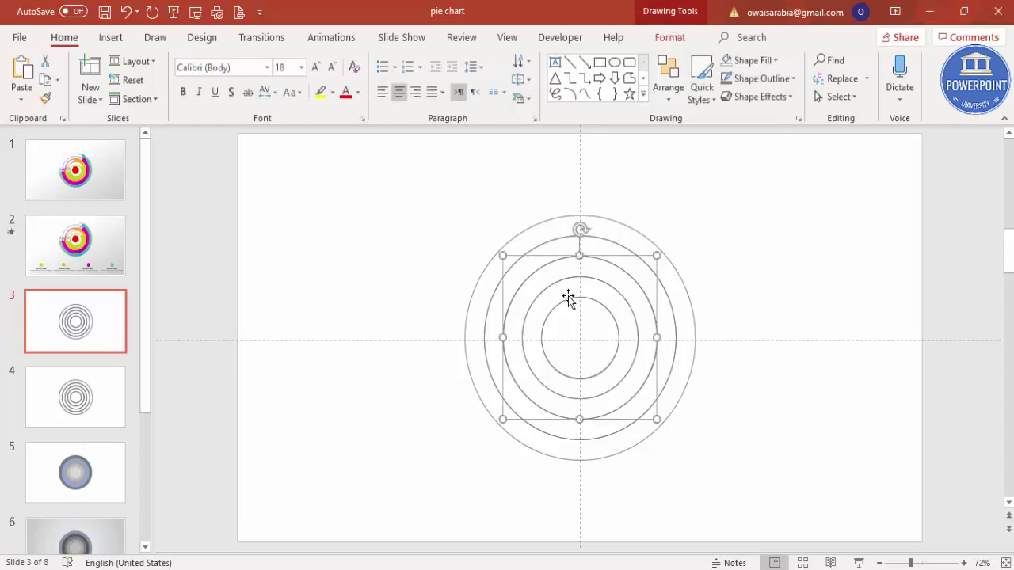
click(569, 297)
drag(562, 283, 705, 280)
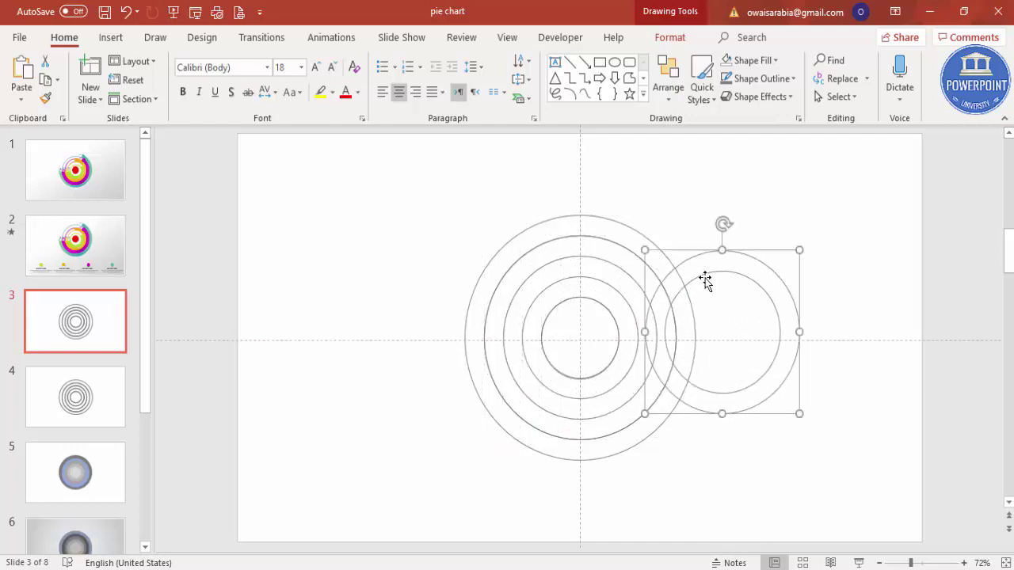
click(586, 300)
drag(593, 300, 656, 308)
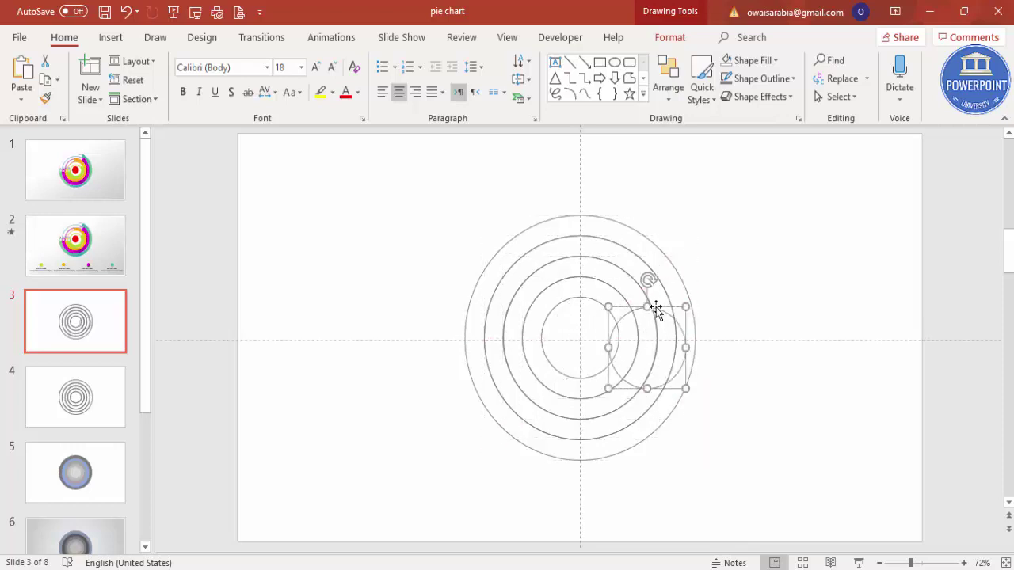
key(Delete)
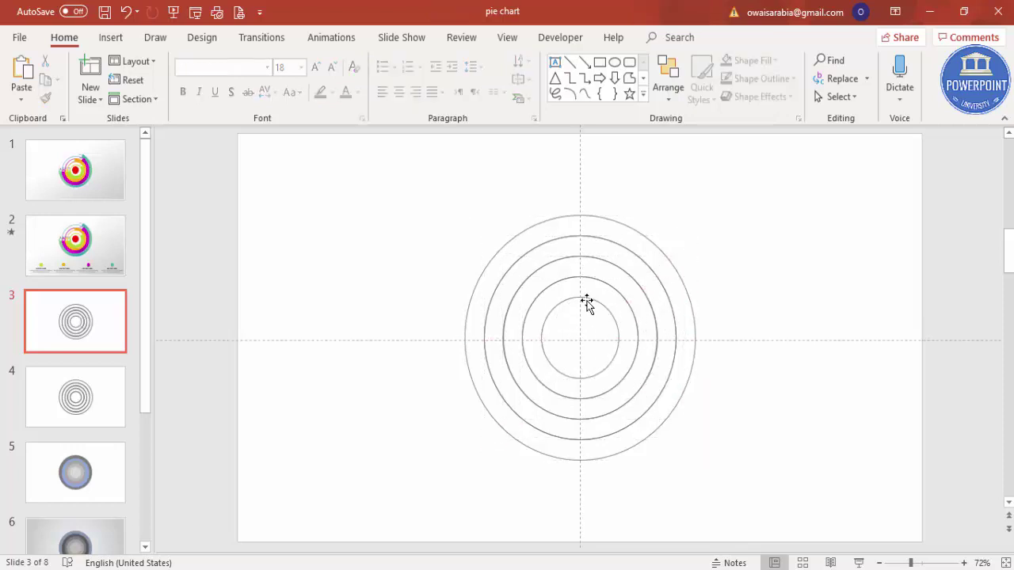
click(588, 301)
drag(589, 301, 639, 306)
key(ctrl+z)
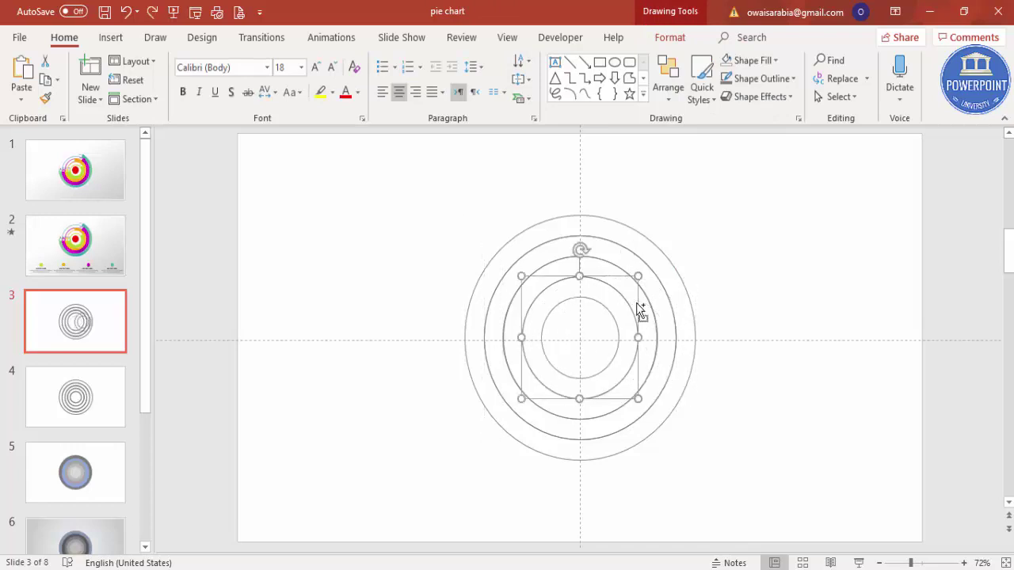
- Fill the 2.25" ring lime green and the 3" ring orange, then clear the selection
click(670, 37)
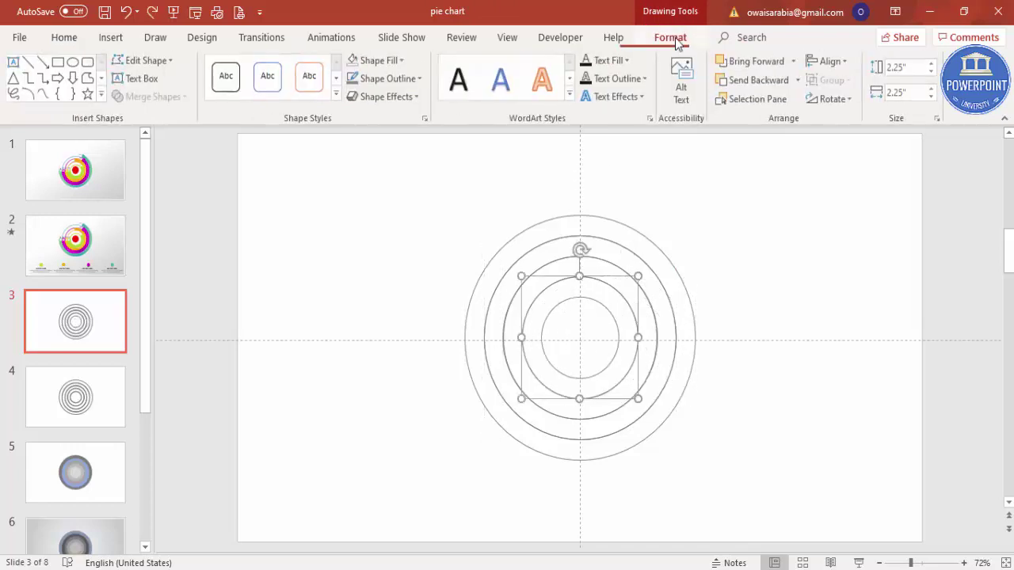
click(381, 60)
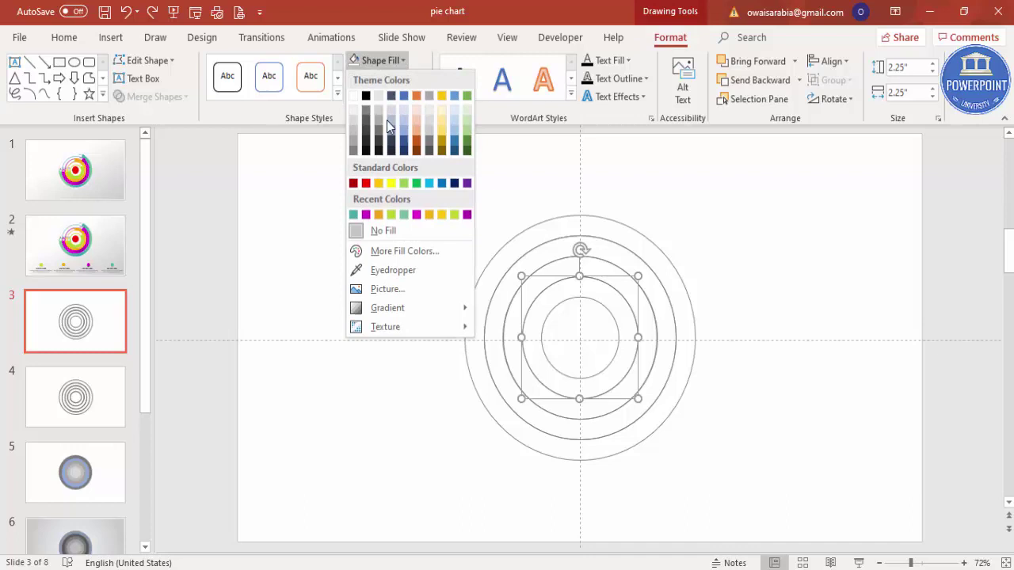
click(454, 217)
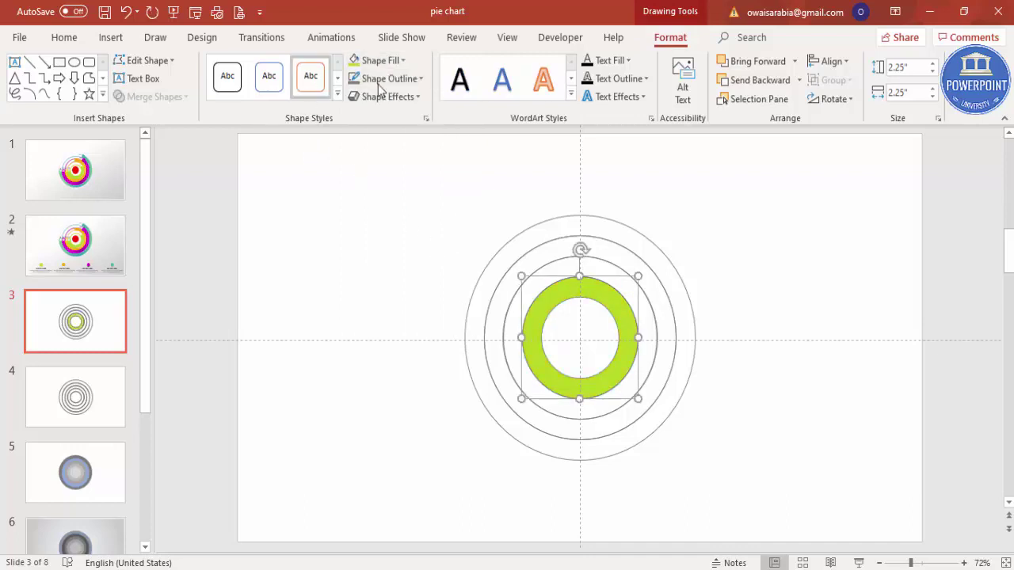
click(552, 263)
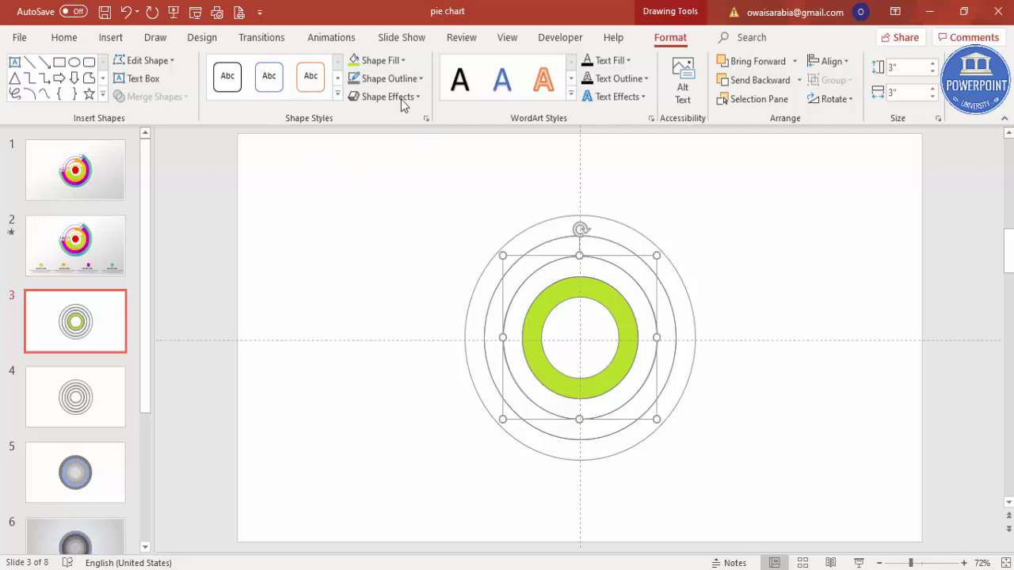
click(382, 61)
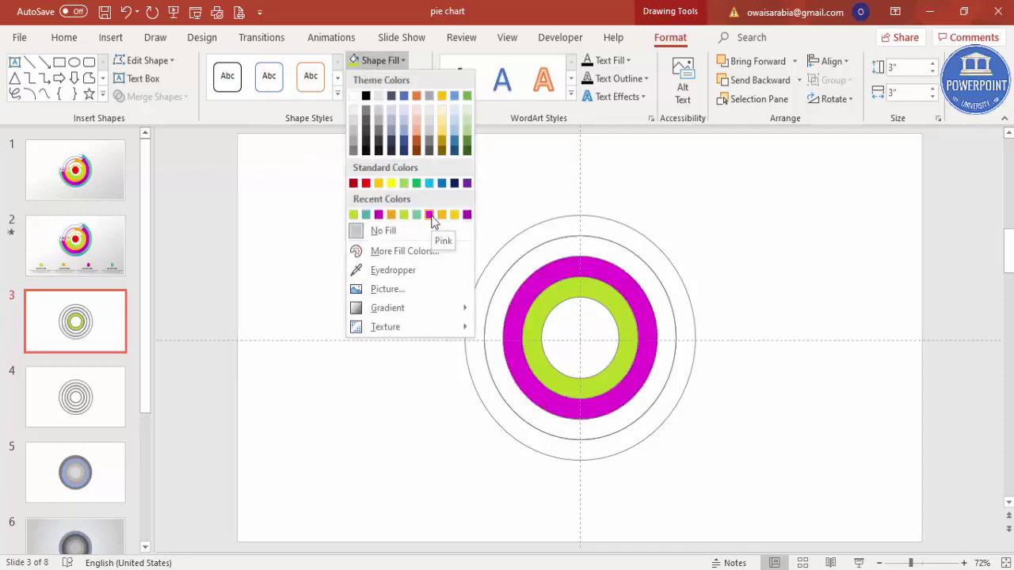
click(441, 215)
click(536, 245)
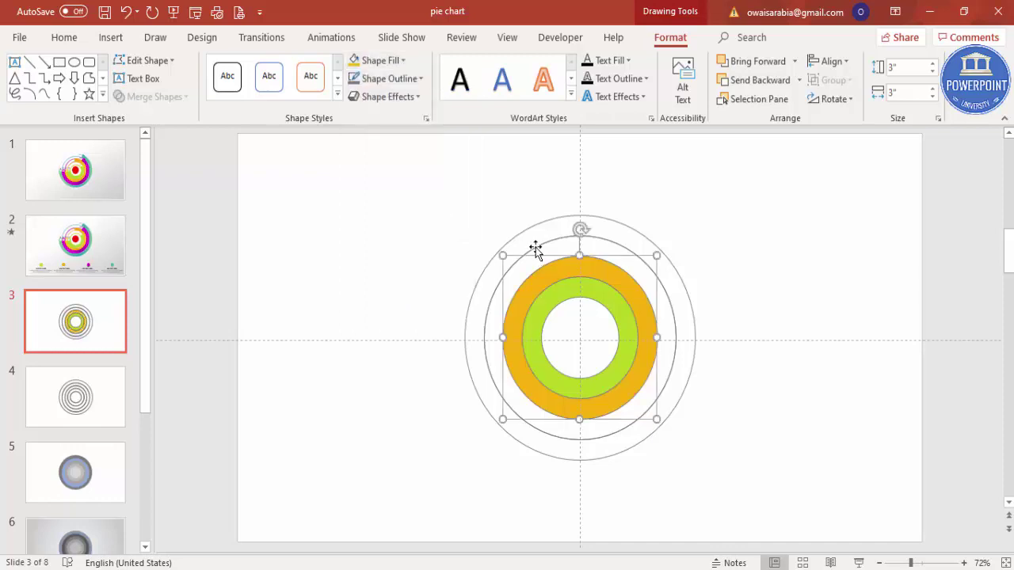
key(Escape)
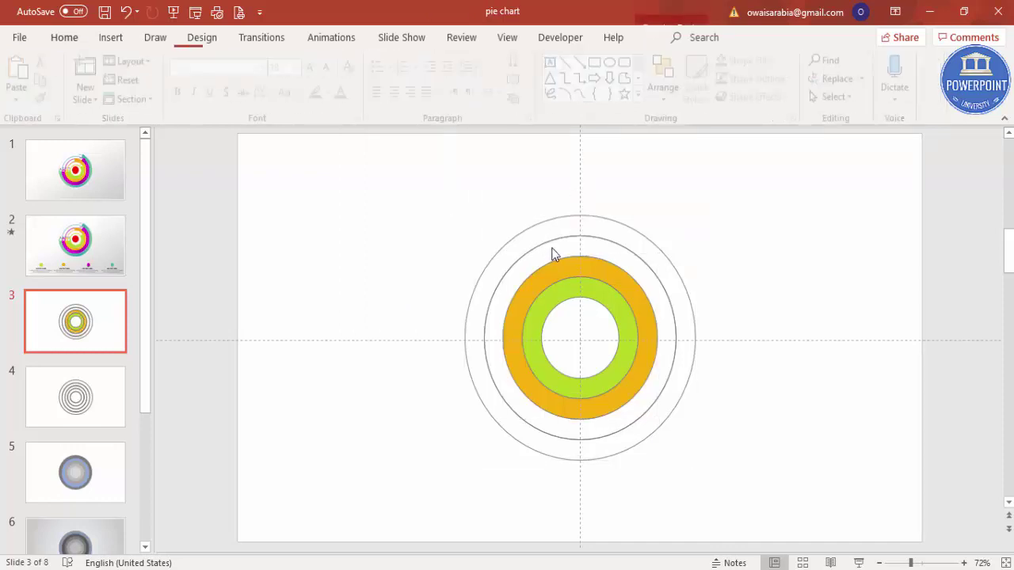
- Fill the 3.75" ring magenta and the outer 4.5" ring teal
mouse_move(551, 243)
mouse_down()
mouse_move(588, 242)
mouse_move(518, 201)
mouse_move(419, 244)
mouse_up()
click(582, 235)
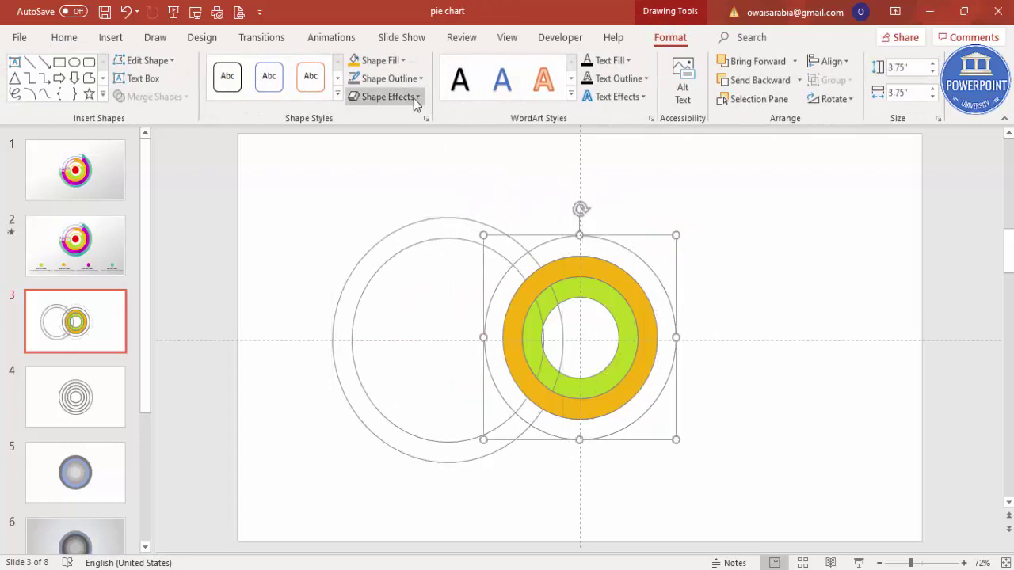
click(397, 62)
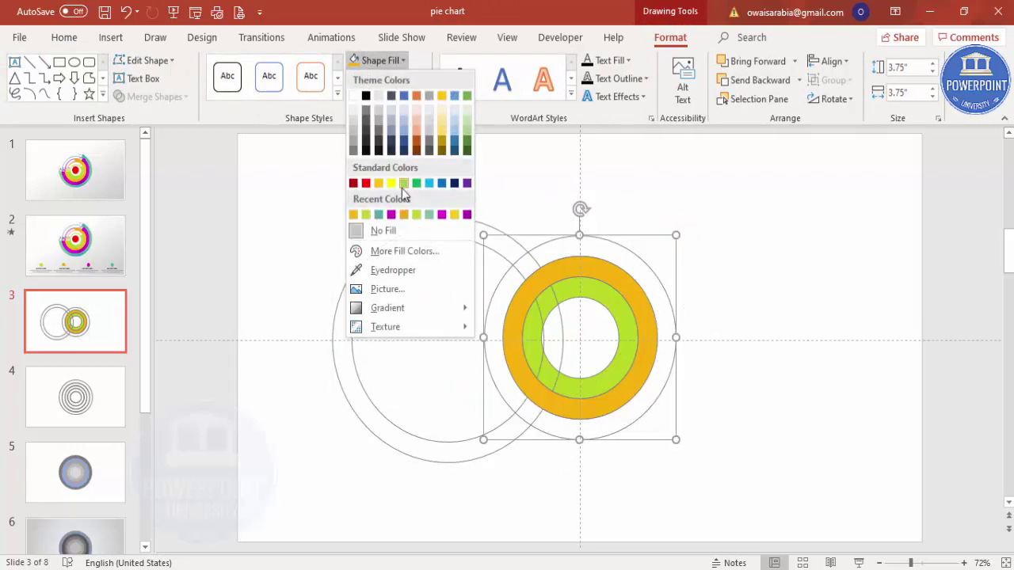
click(445, 214)
click(430, 219)
click(398, 62)
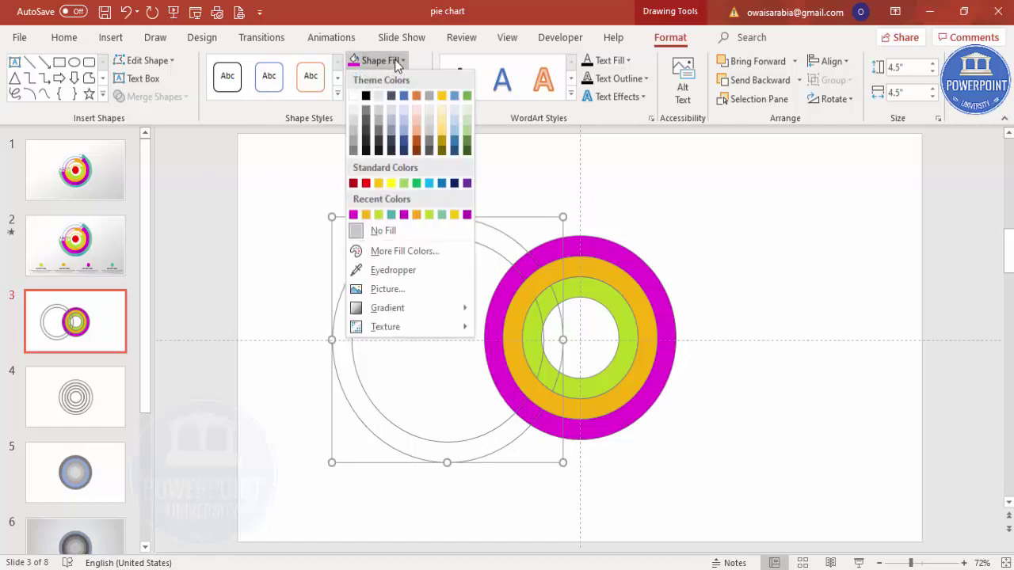
click(441, 215)
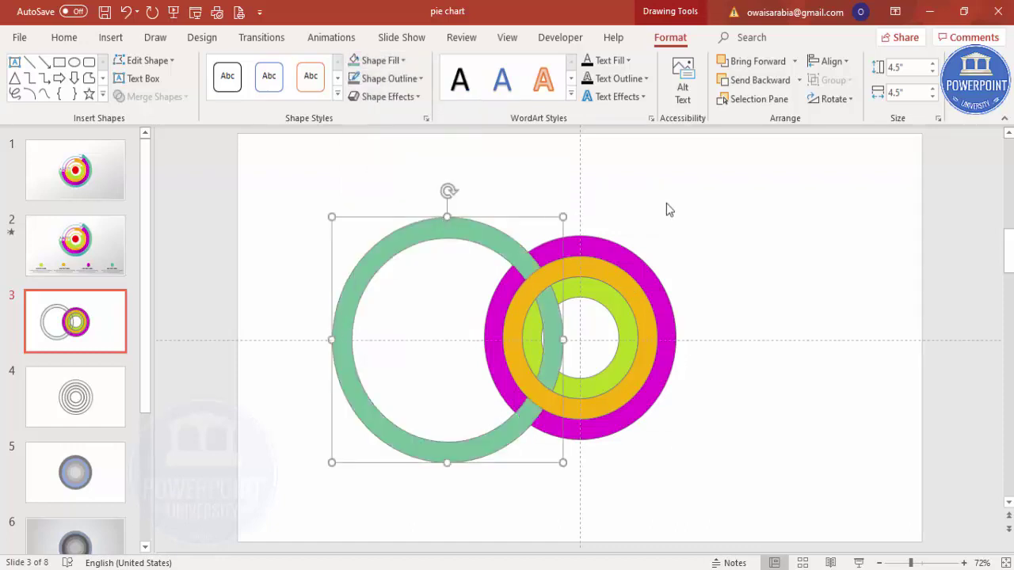
- Re-centre the teal ring on the others with Align Center and Align Middle
click(829, 68)
click(850, 101)
click(841, 61)
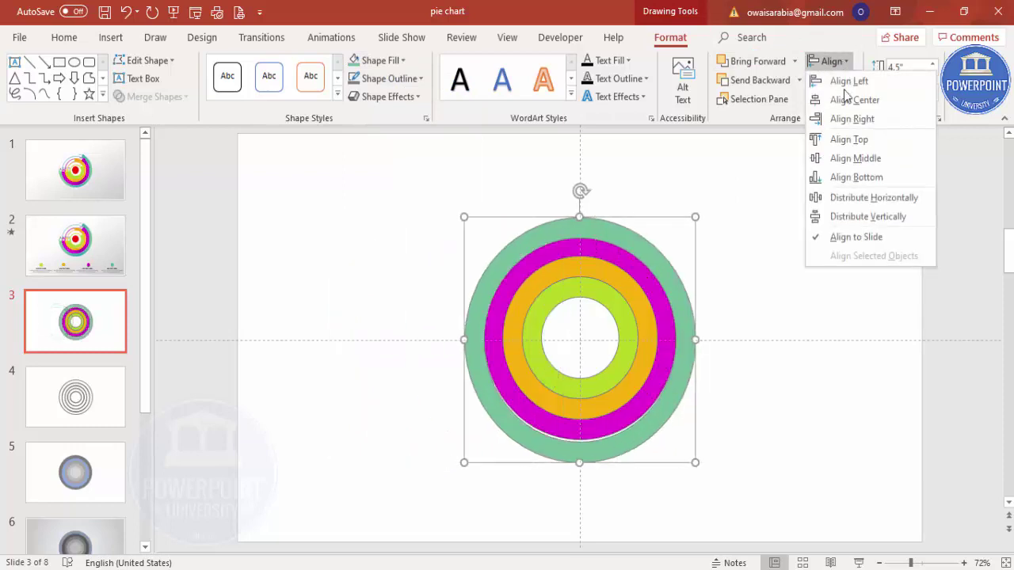
click(855, 159)
click(782, 239)
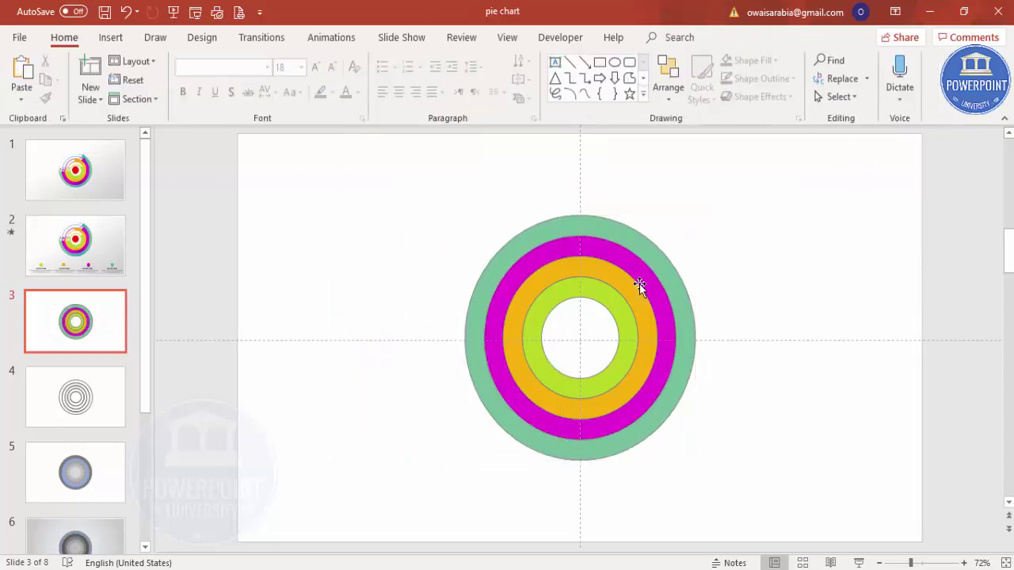
click(606, 293)
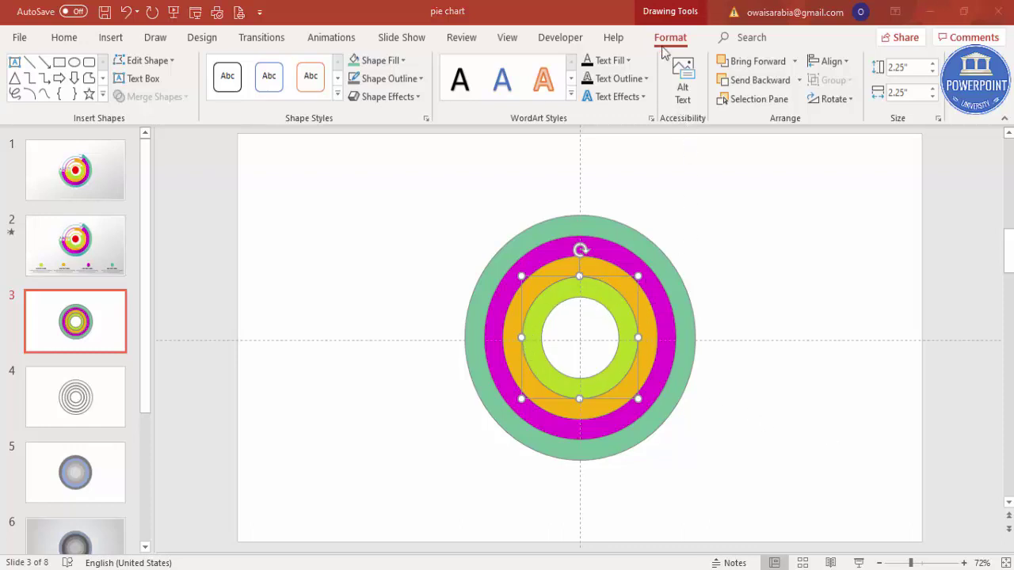
- Change the 2.25" lime green ring to a Partial Circle trimmed to its lower half
click(171, 62)
mouse_move(176, 84)
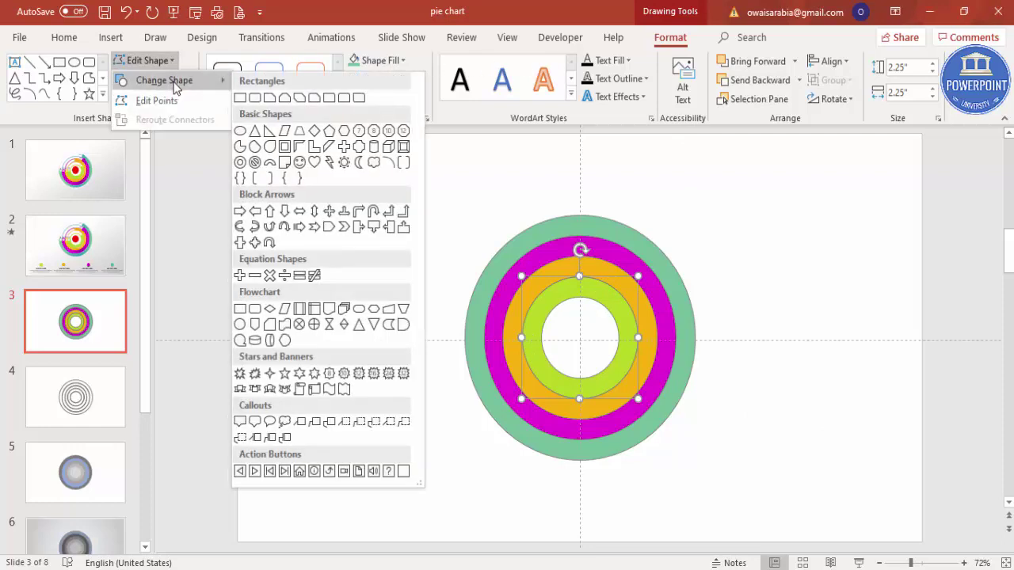
click(241, 149)
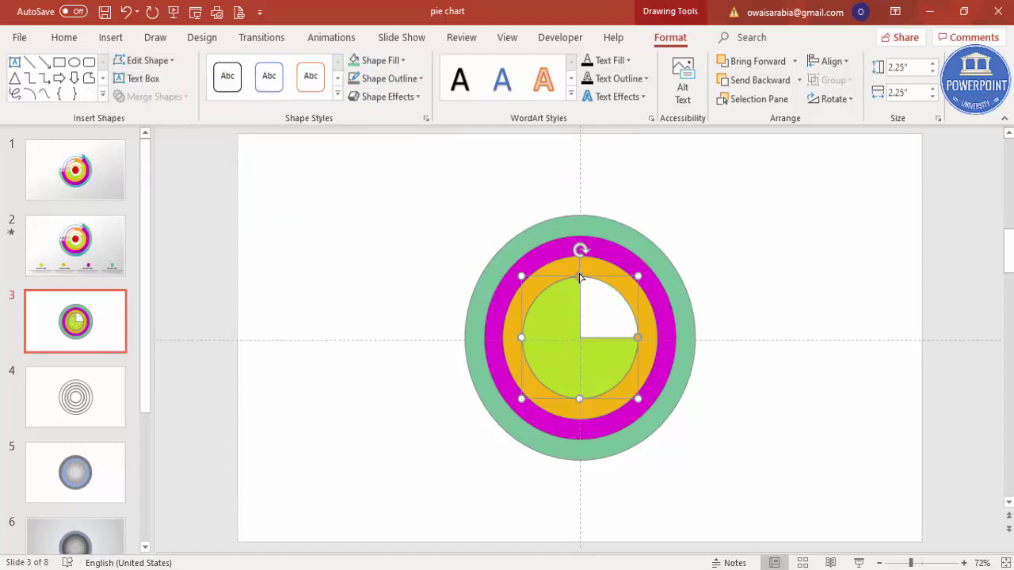
drag(577, 278, 518, 342)
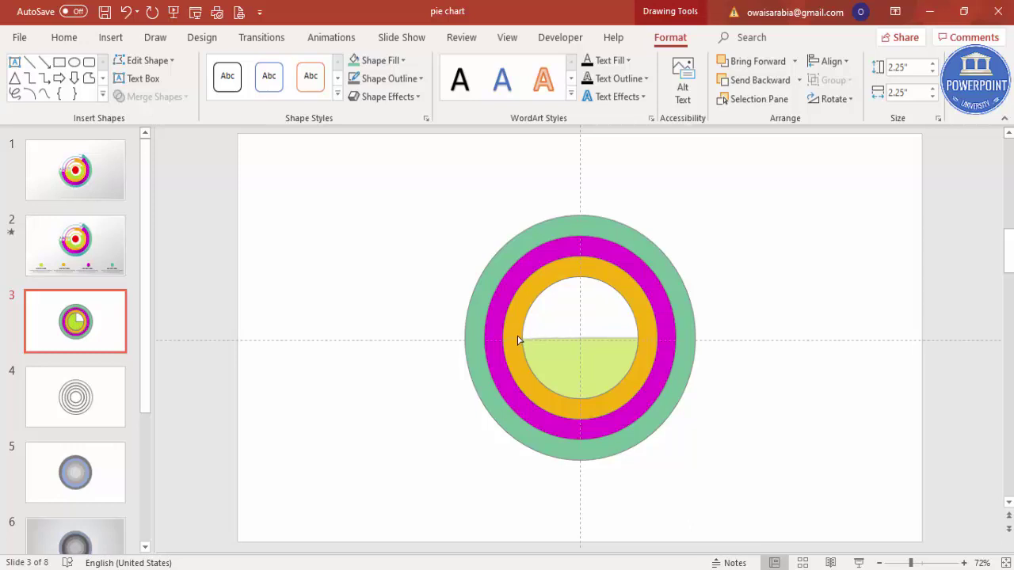
drag(518, 340, 518, 341)
- Make the orange ring a partial circle behind the green half, sweeping from left edge past right
click(560, 266)
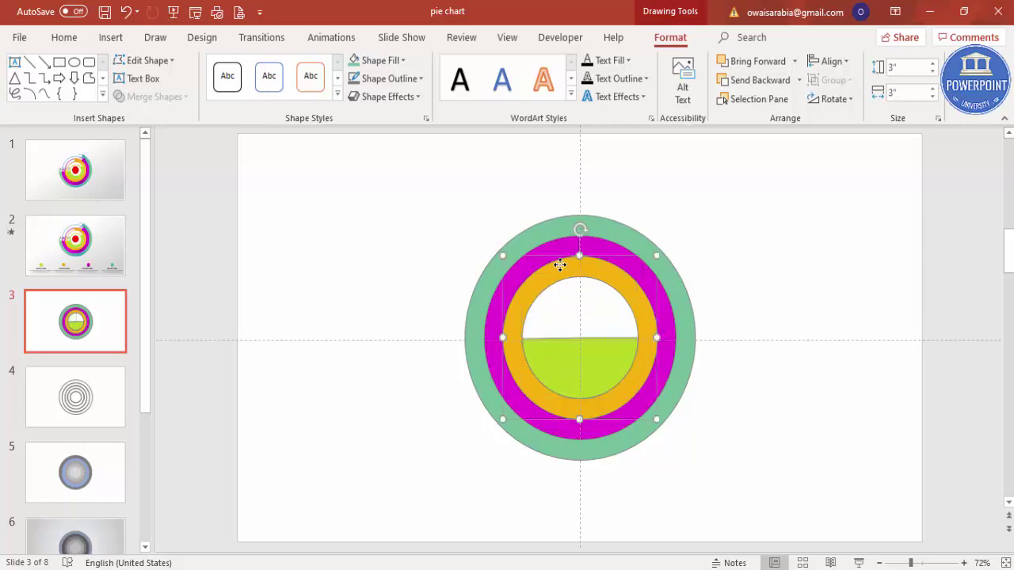
click(144, 60)
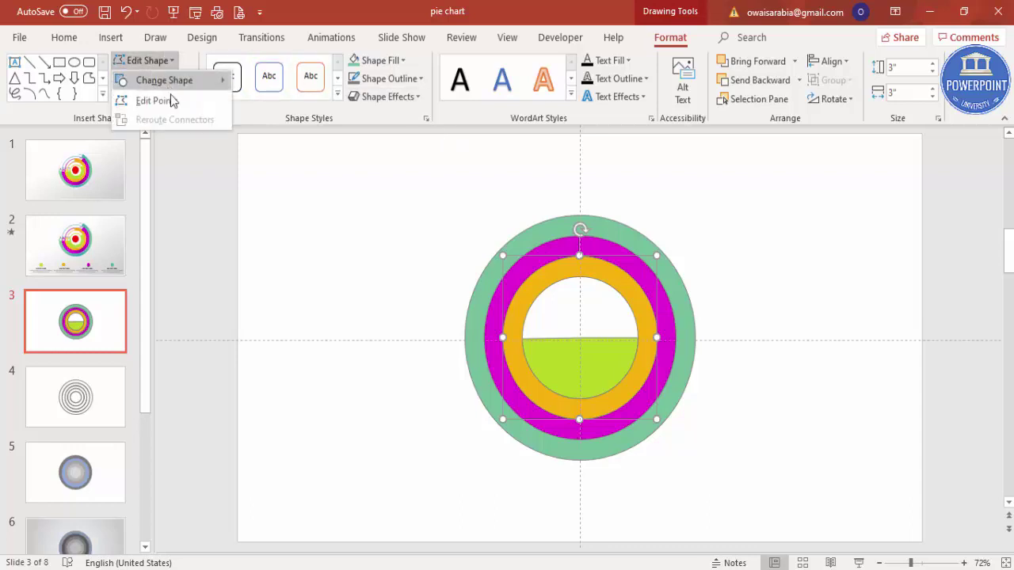
mouse_move(198, 82)
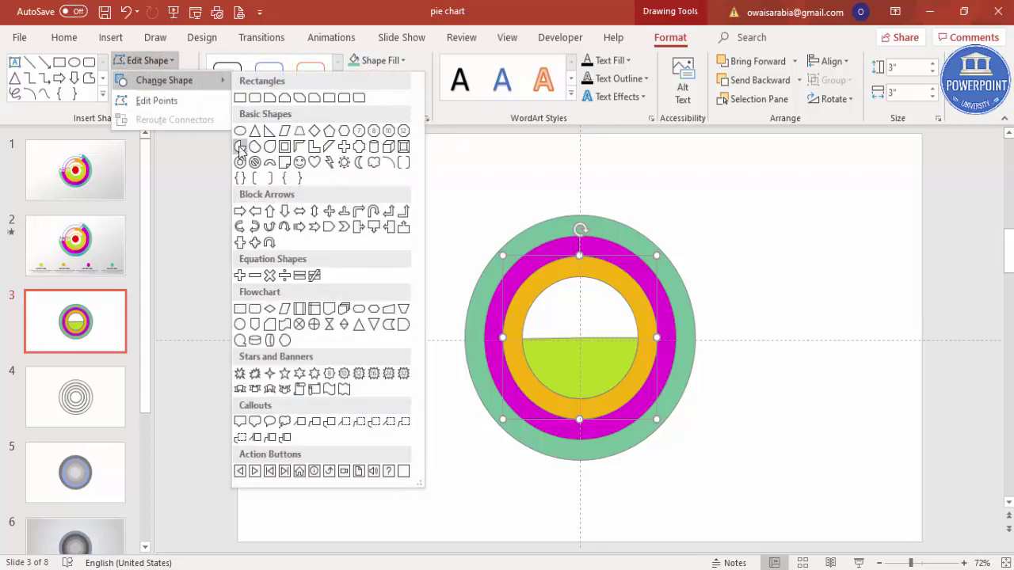
click(241, 149)
drag(580, 256, 538, 298)
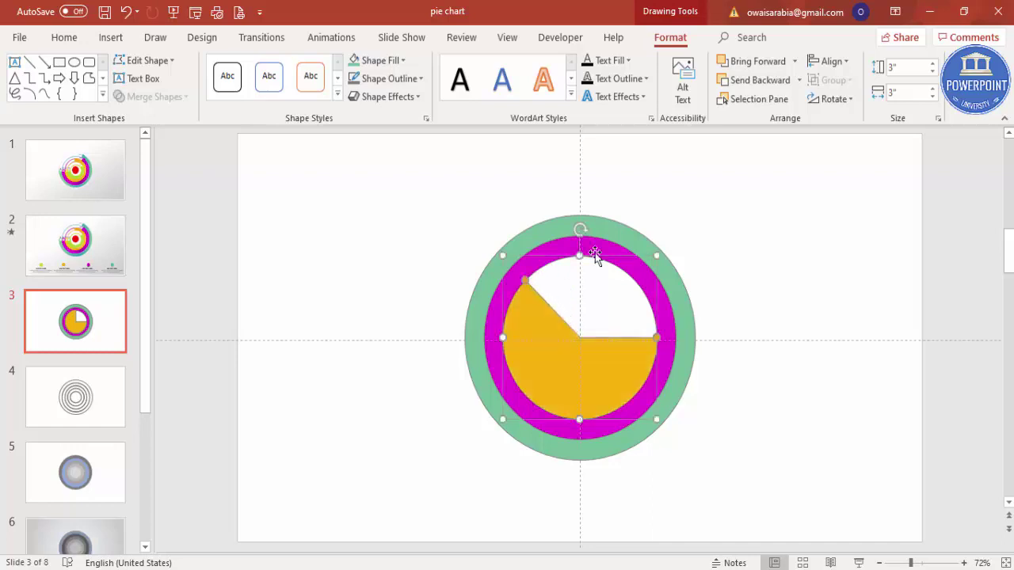
click(774, 83)
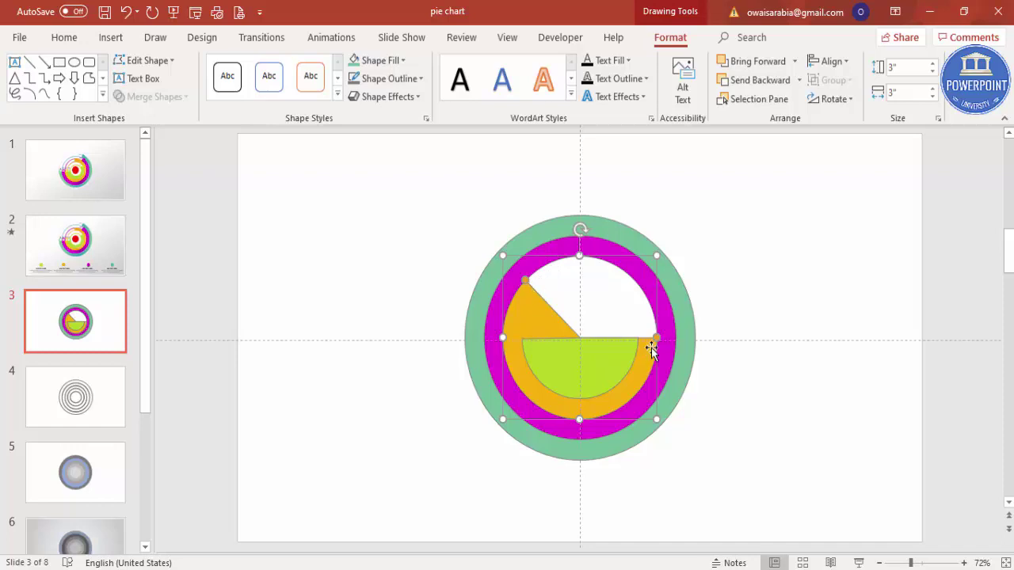
drag(657, 337, 646, 299)
drag(526, 283, 502, 338)
- Change the magenta ring to a pie shape and trim it to a partial arc
click(528, 262)
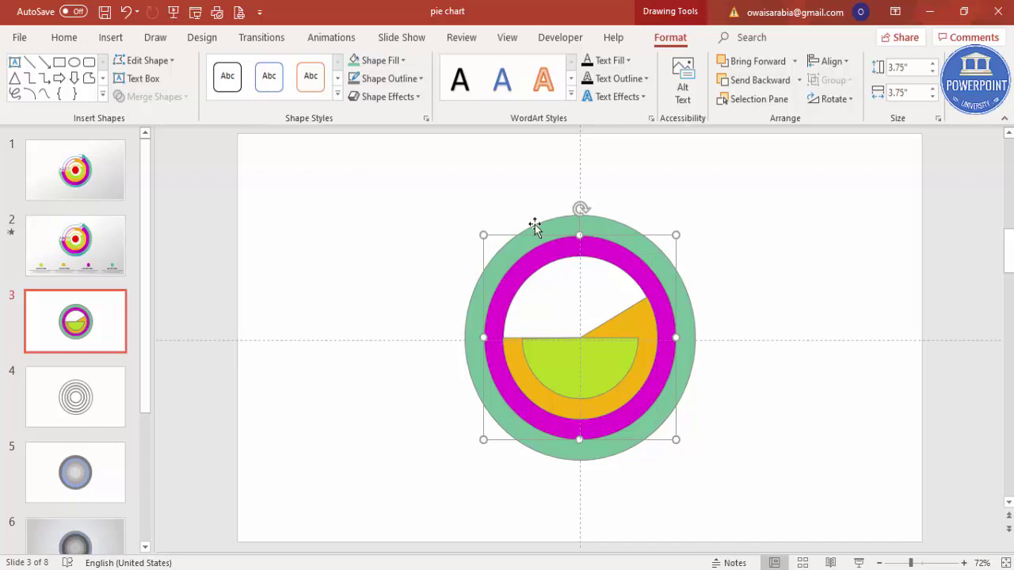
click(171, 61)
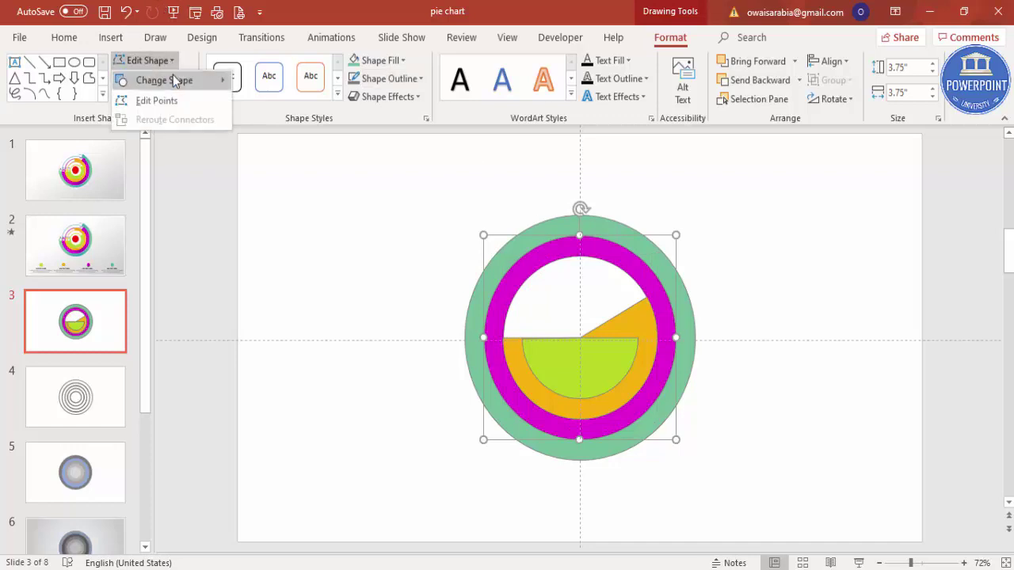
mouse_move(173, 76)
click(240, 146)
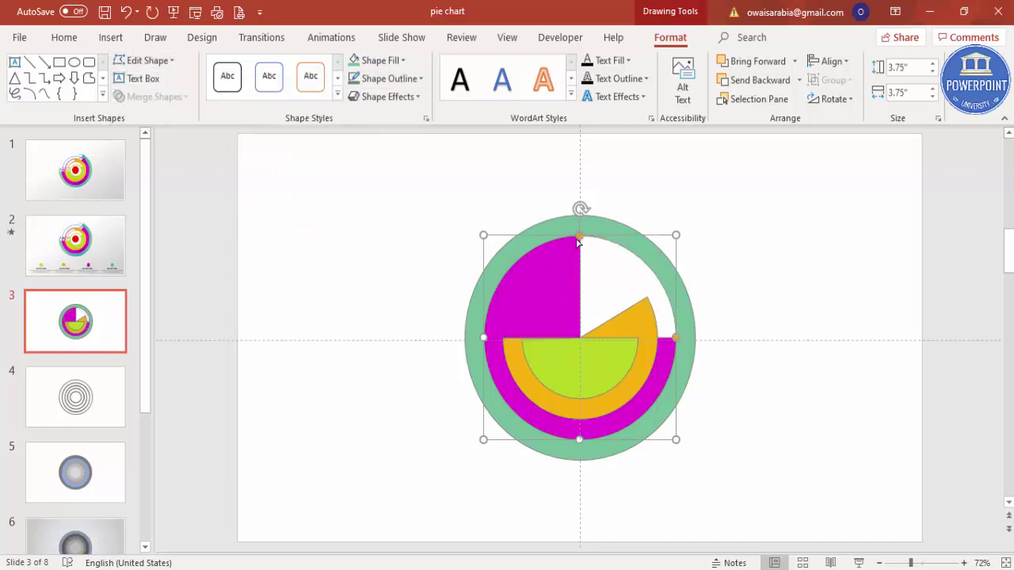
drag(675, 338, 638, 258)
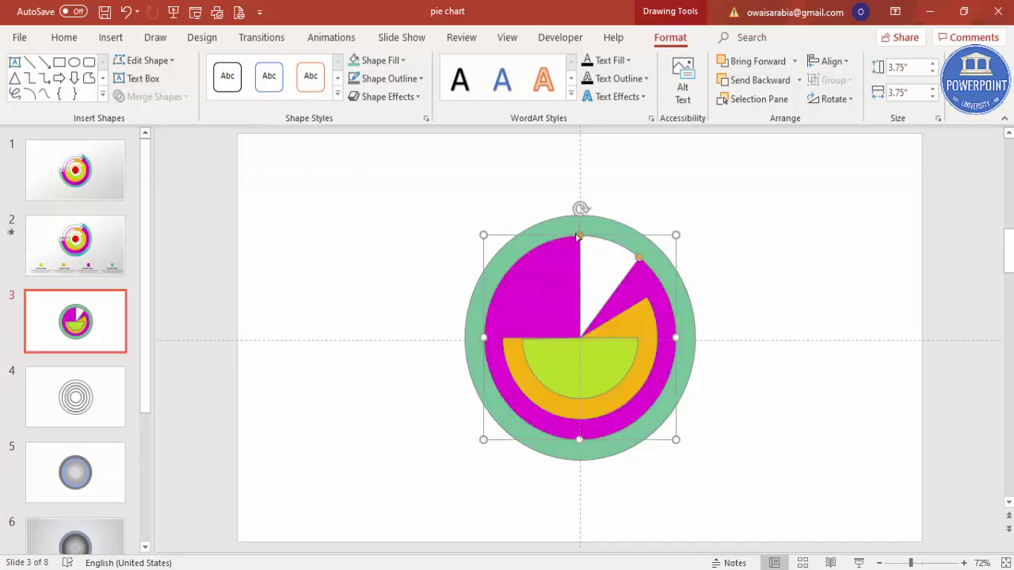
drag(560, 240, 482, 341)
- Make the outer green ring a pie sent to back, its arc reaching past the magenta one
click(562, 220)
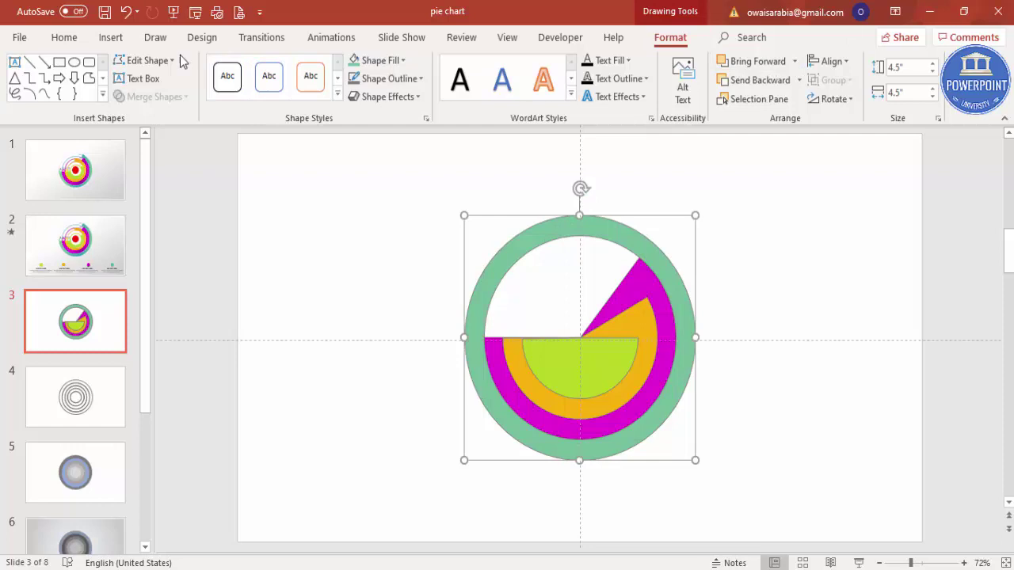
click(144, 60)
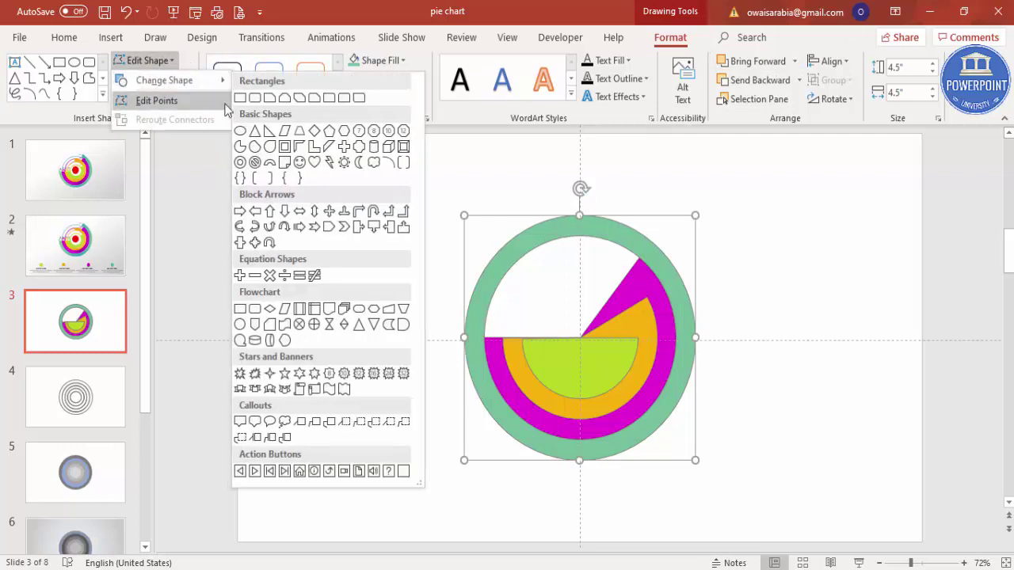
click(240, 147)
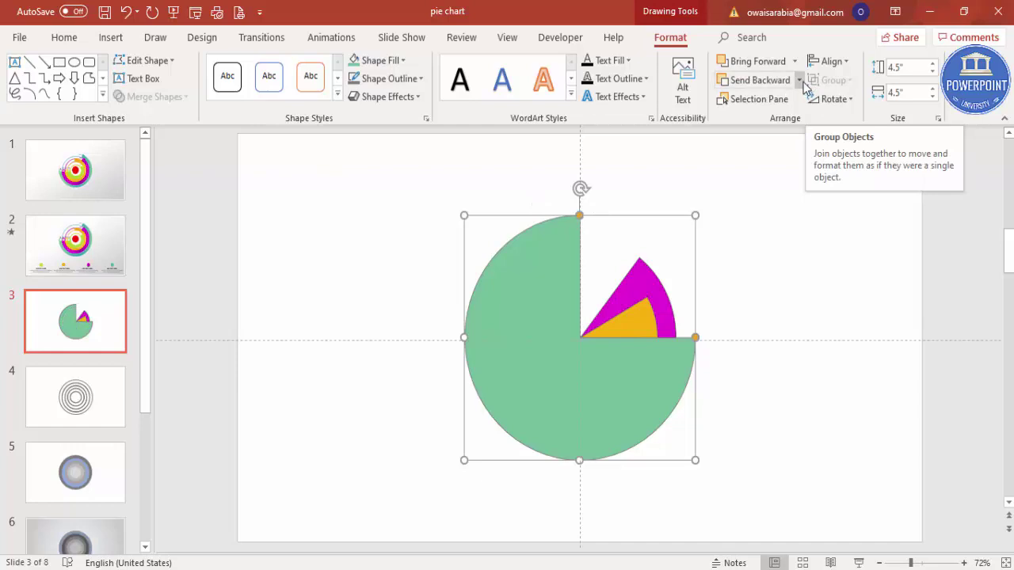
click(799, 80)
click(792, 119)
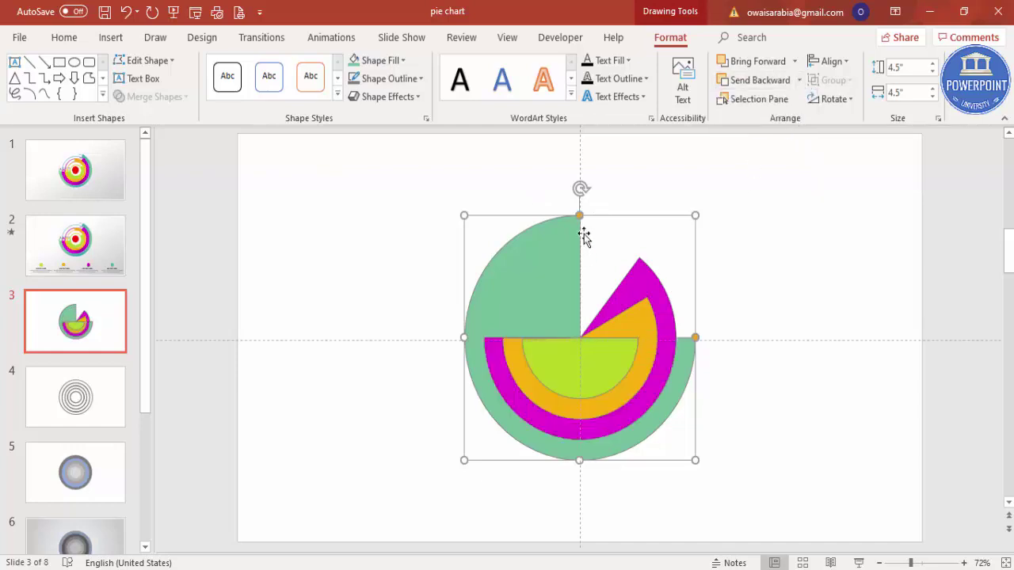
drag(579, 216, 450, 337)
drag(695, 338, 623, 225)
click(753, 273)
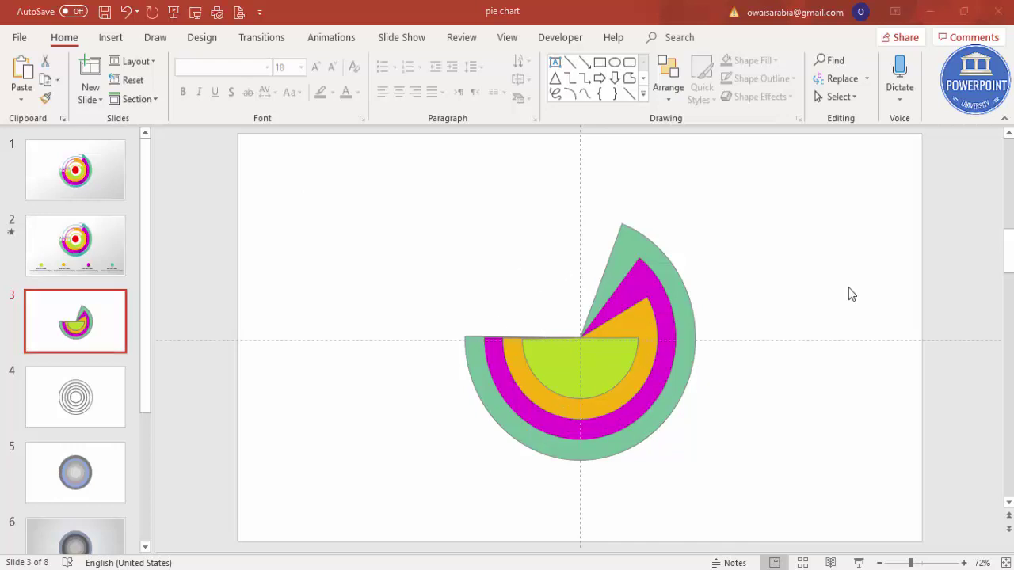
- Fill all five concentric circles on slide 4 light grey, then go back to slide 3
click(87, 395)
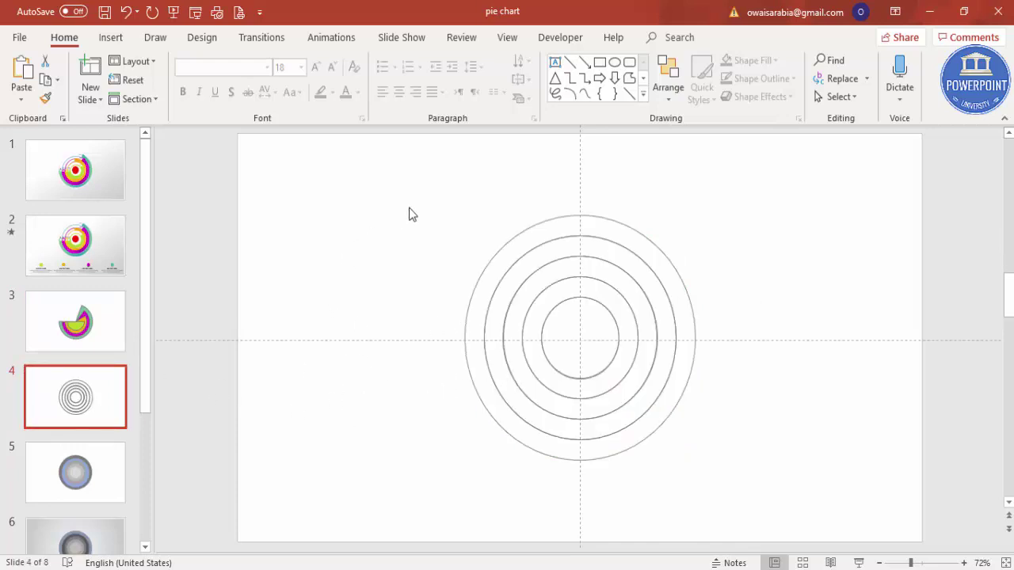
drag(389, 179, 784, 514)
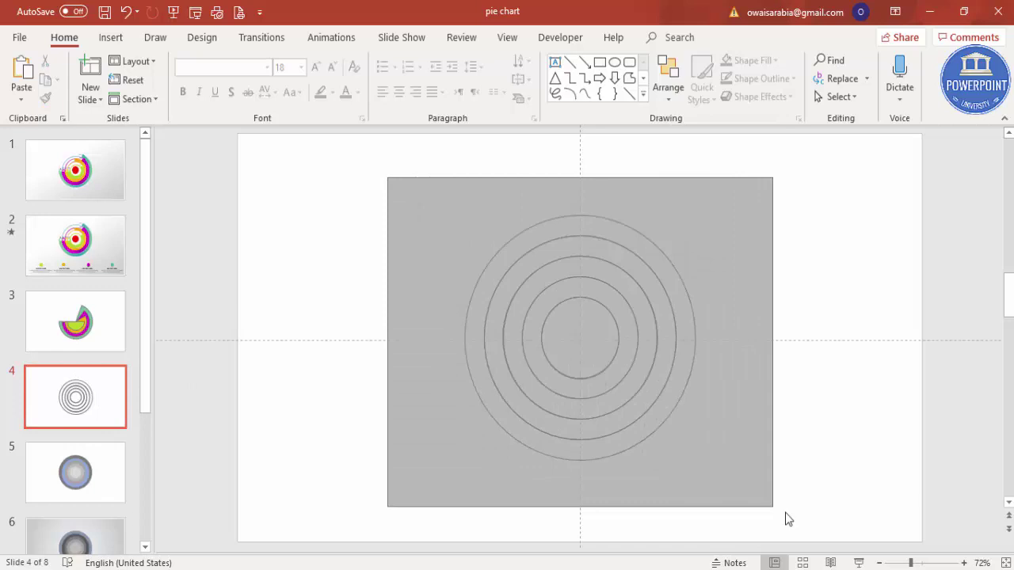
click(782, 361)
key(ctrl+a)
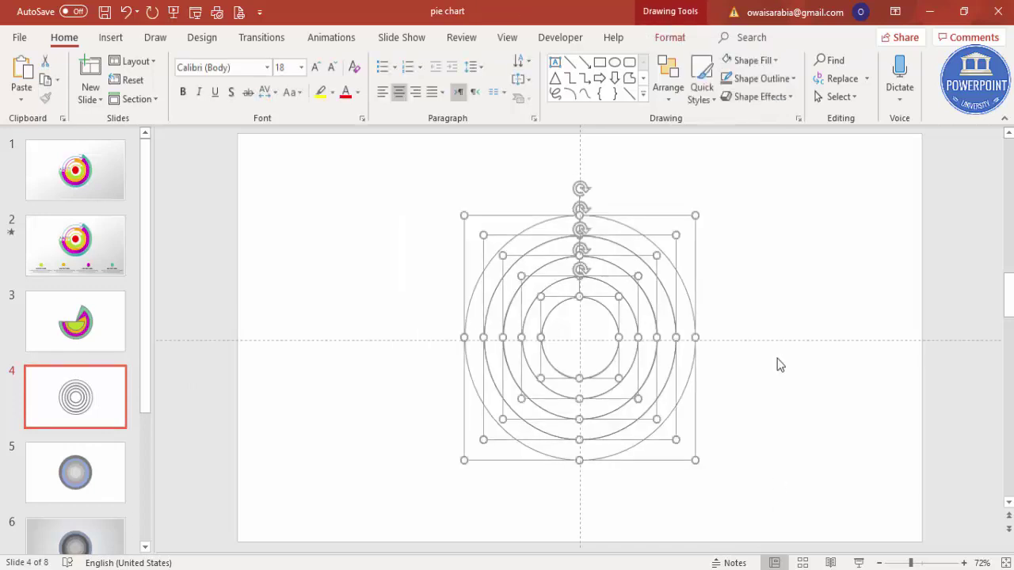
click(670, 38)
click(380, 60)
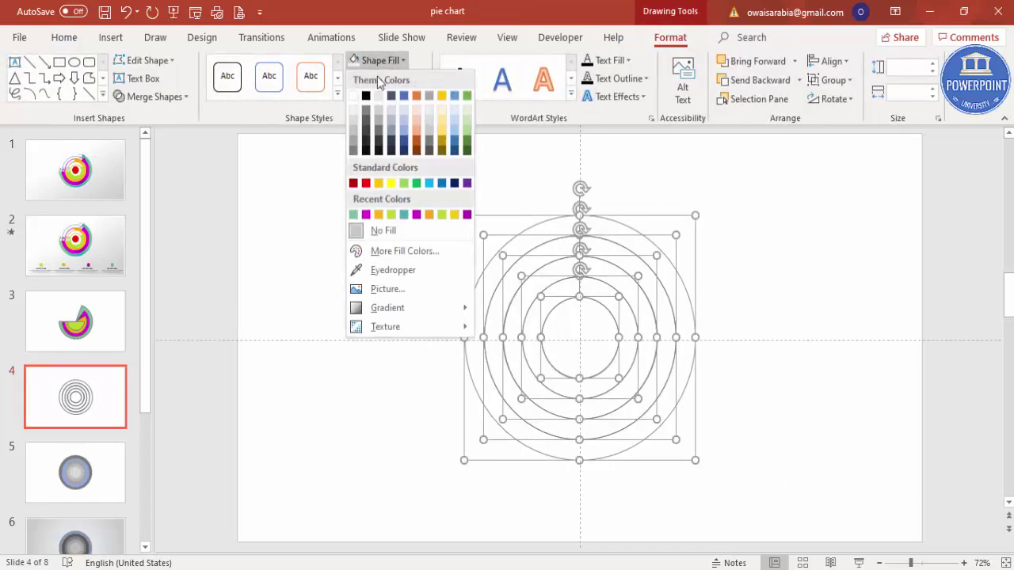
click(352, 110)
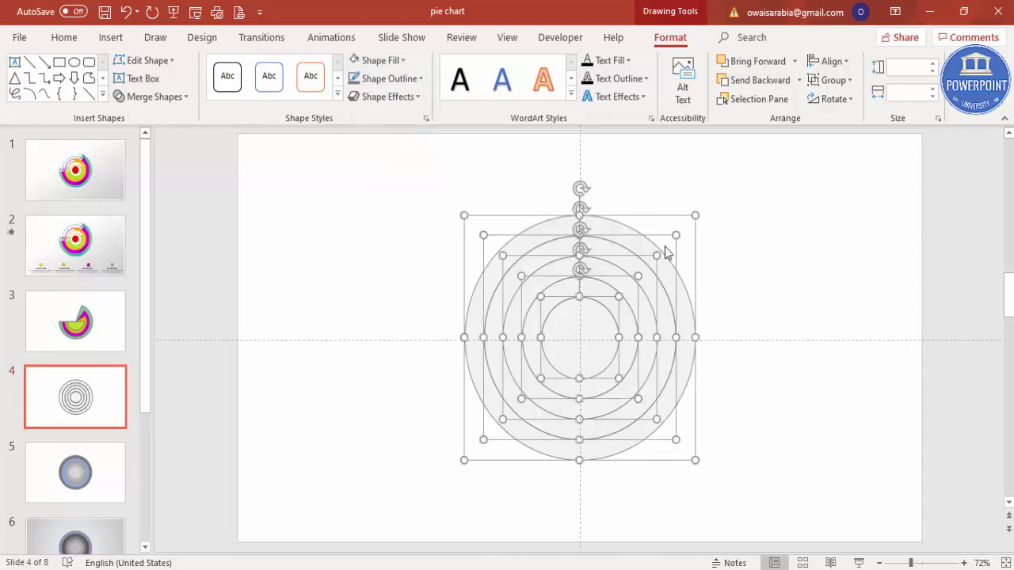
click(786, 307)
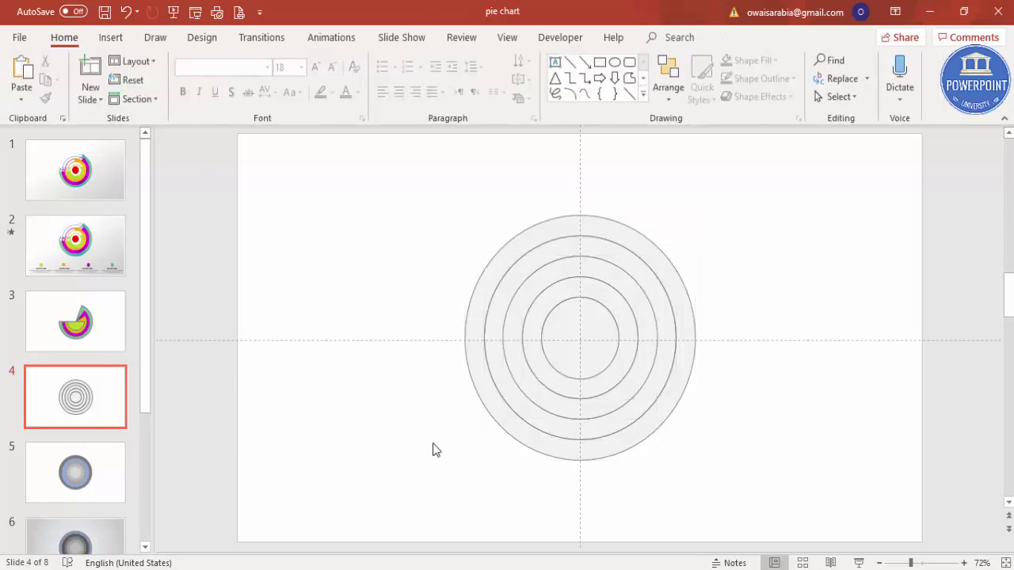
click(93, 353)
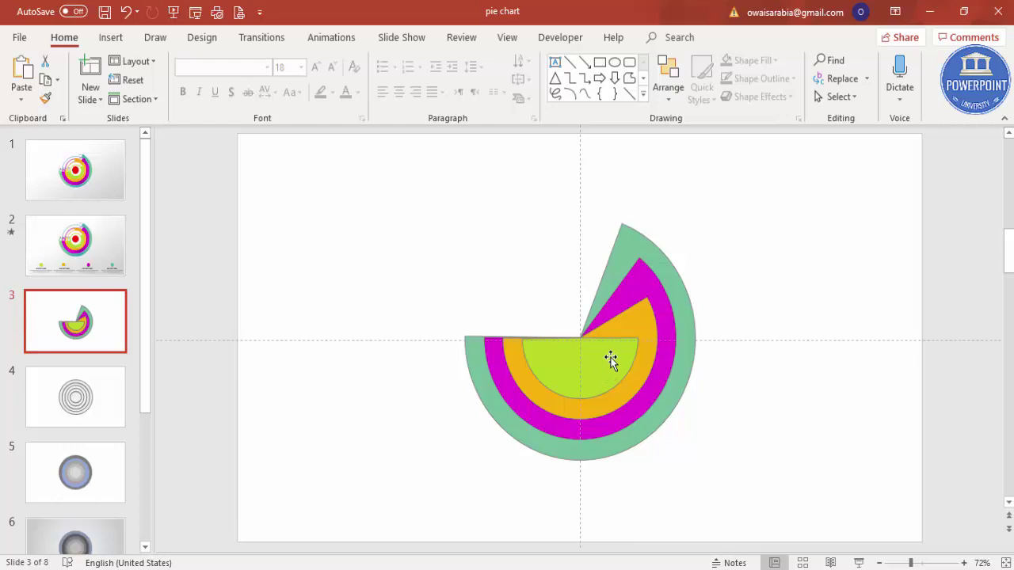
- Paste the lime semicircle onto slide 4, centre it, send it backward, and extend its arc
click(606, 364)
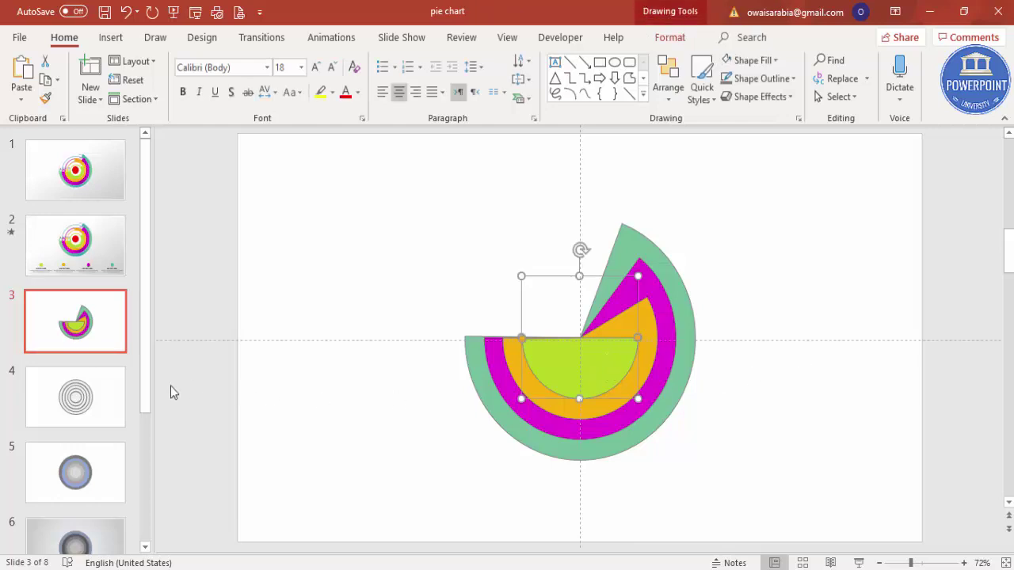
click(114, 396)
key(ctrl+v)
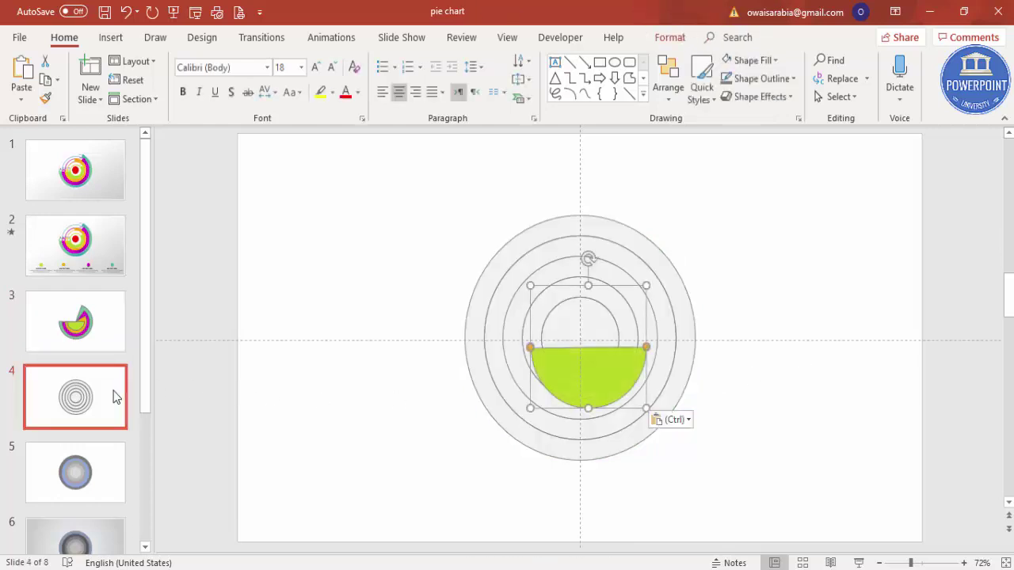
click(670, 37)
click(828, 61)
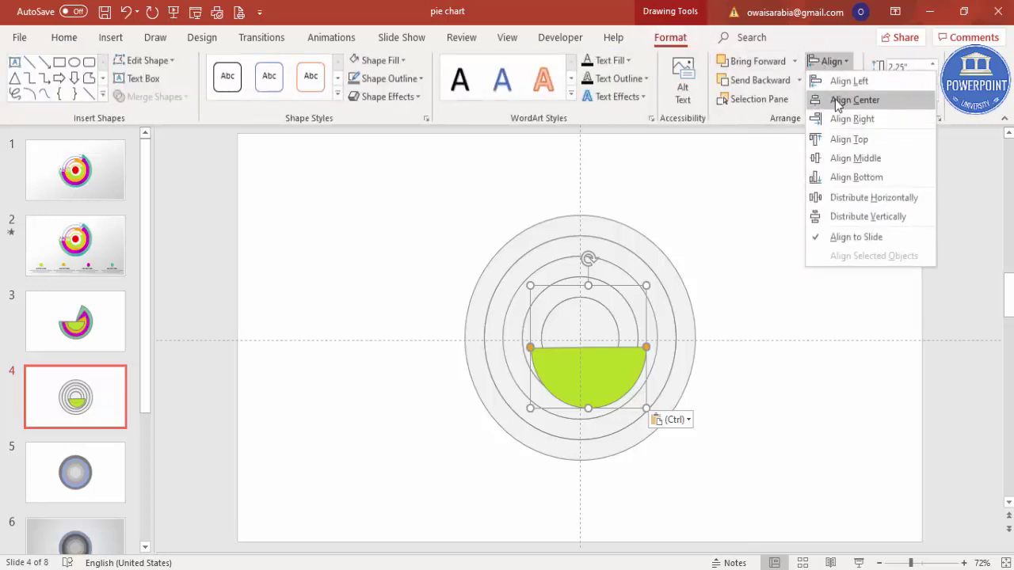
click(837, 101)
click(827, 61)
click(851, 159)
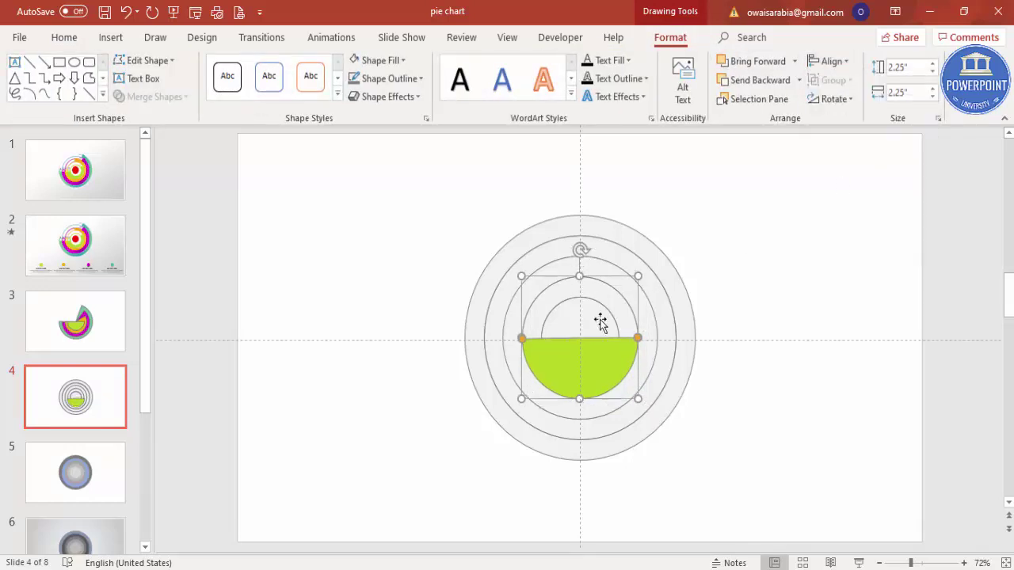
click(753, 85)
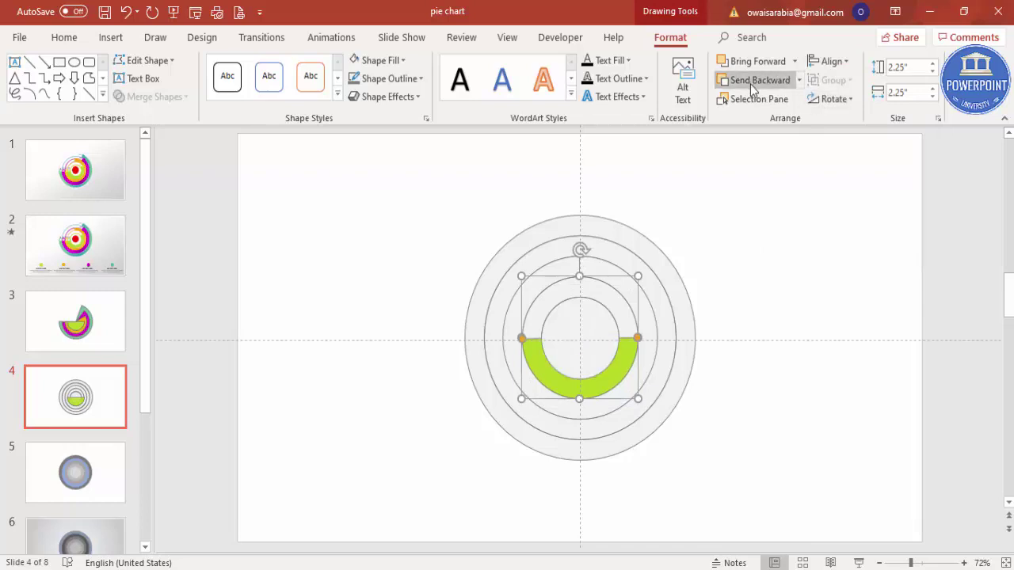
drag(640, 341, 628, 322)
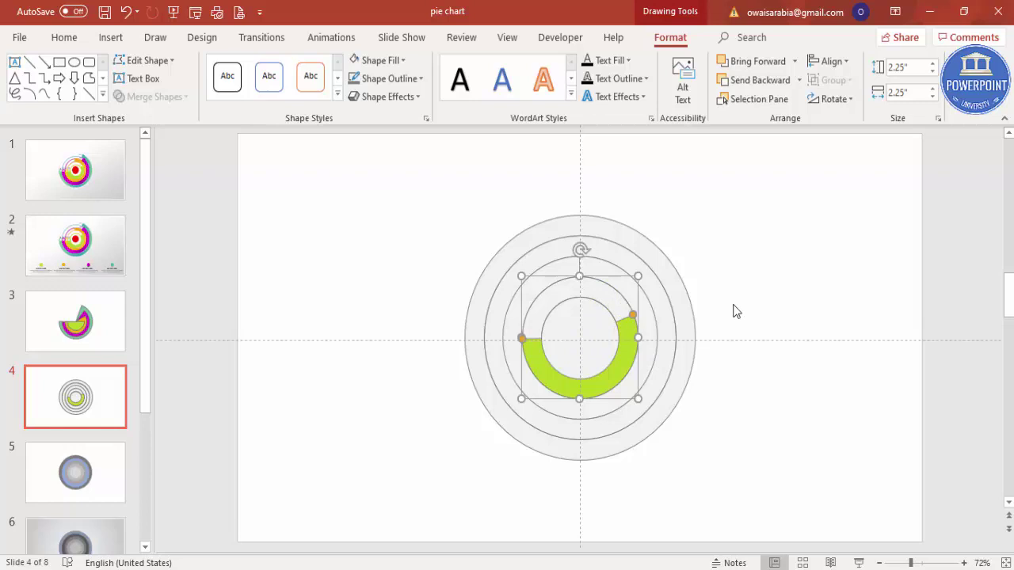
click(737, 305)
- Paste the orange sector onto slide 4, centre it, and move it two layers back behind the lime arc
click(91, 336)
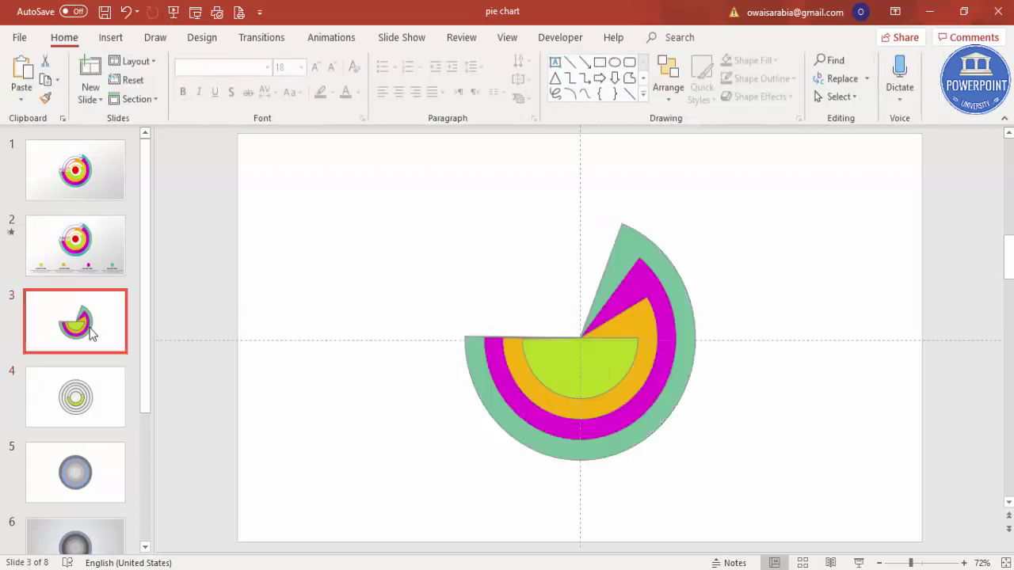
click(629, 335)
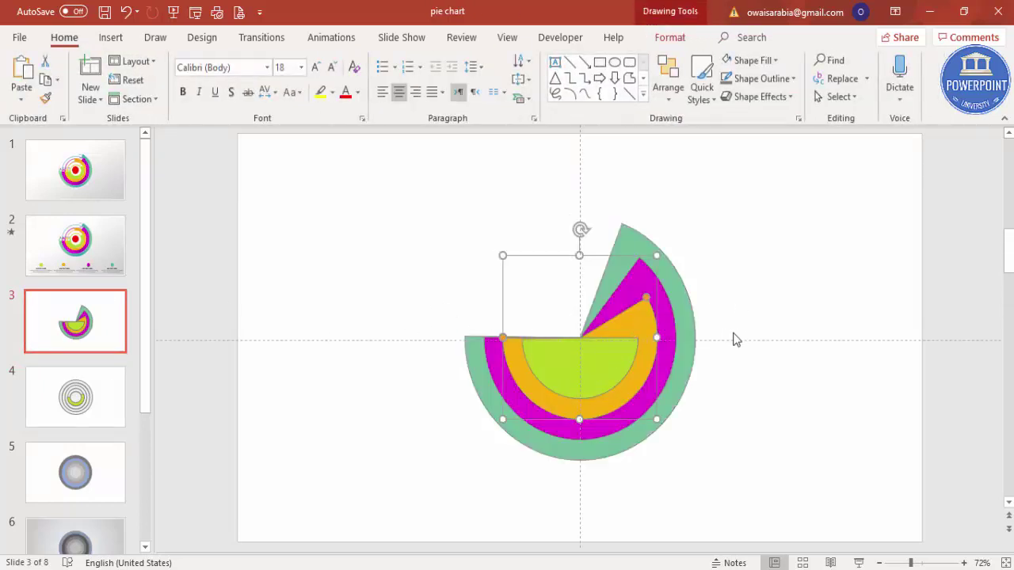
click(76, 401)
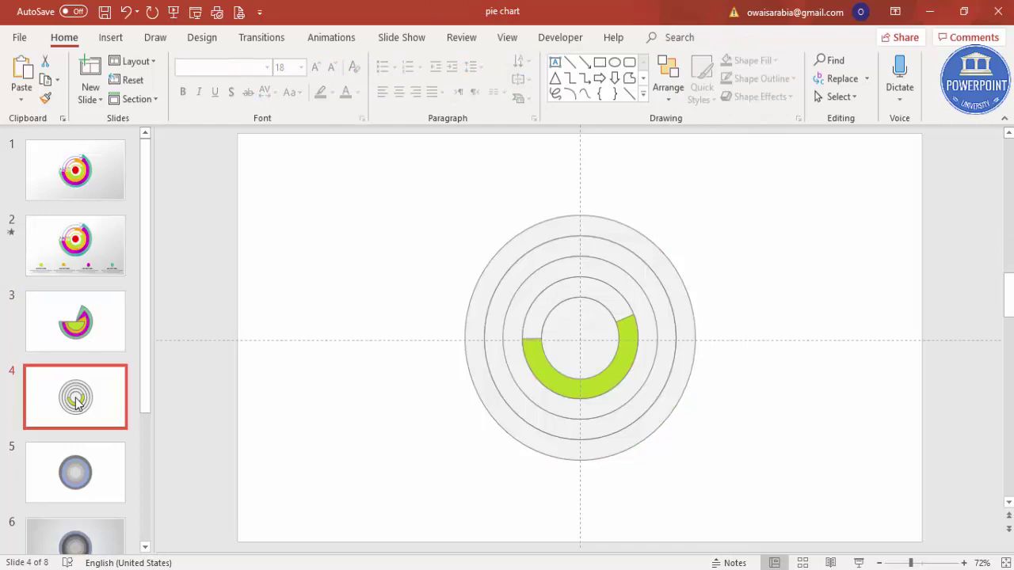
key(ctrl+v)
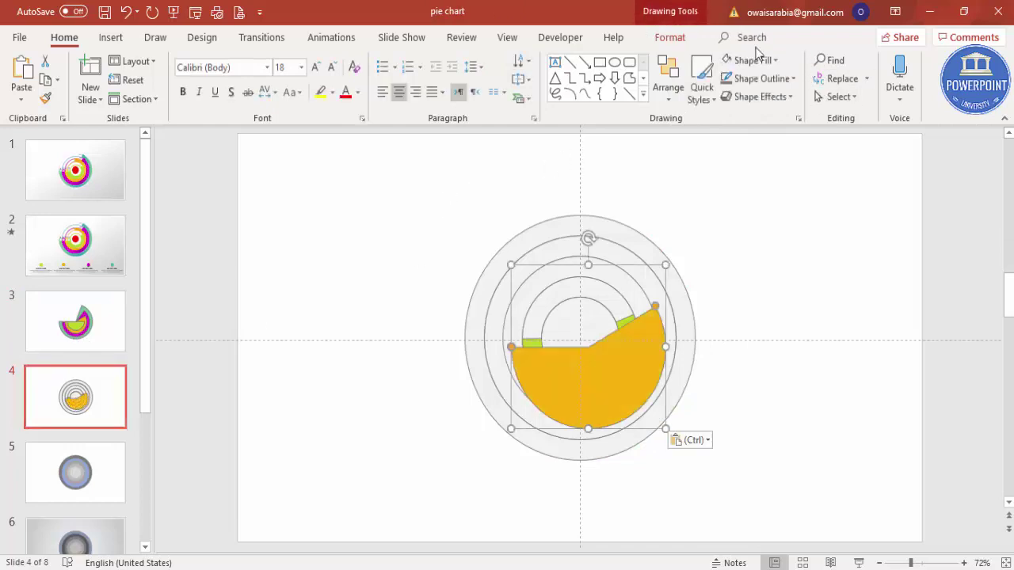
click(670, 38)
click(829, 61)
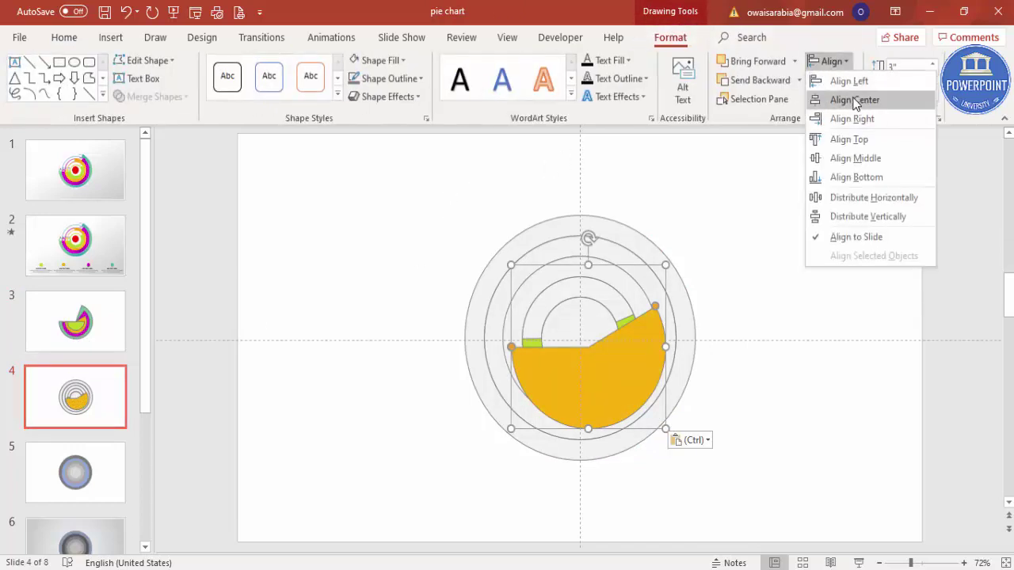
click(852, 100)
click(843, 68)
click(852, 159)
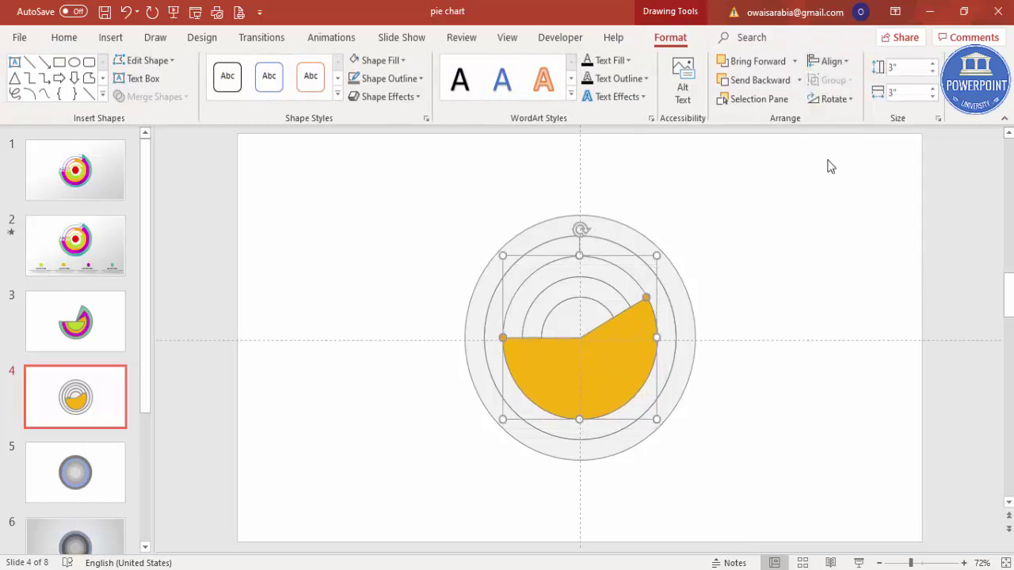
click(758, 82)
click(758, 82)
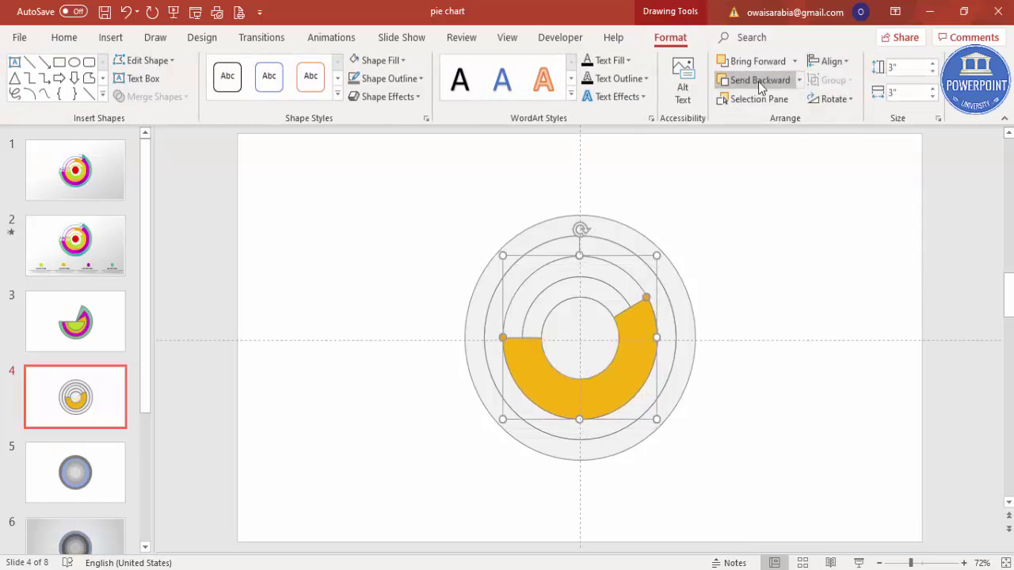